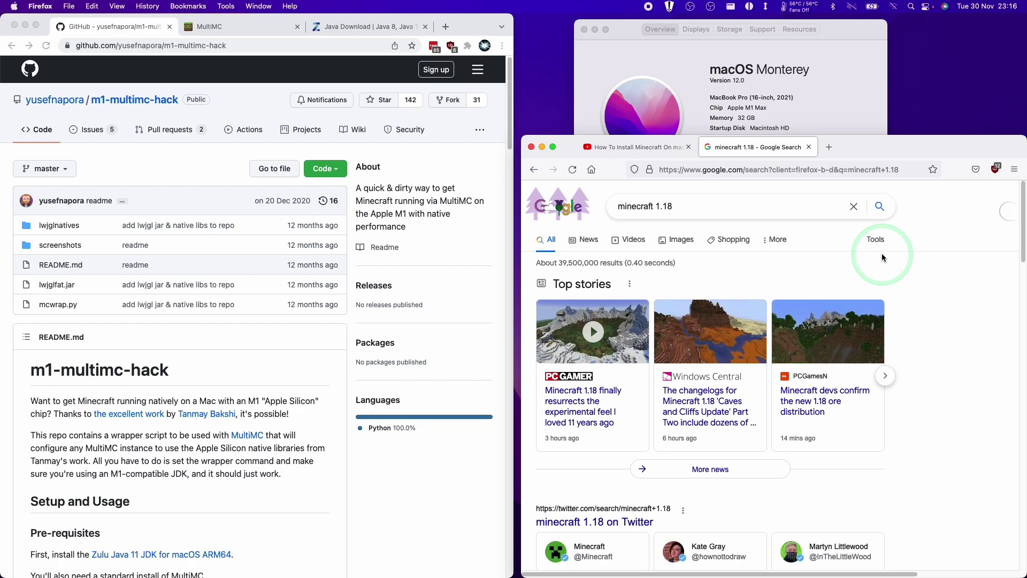
- Review the m1-multimc-hack repository's README as far as the prerequisites and place the Java download page directly after it
{"action": "key", "text": "ctrl+shift+Tab"}
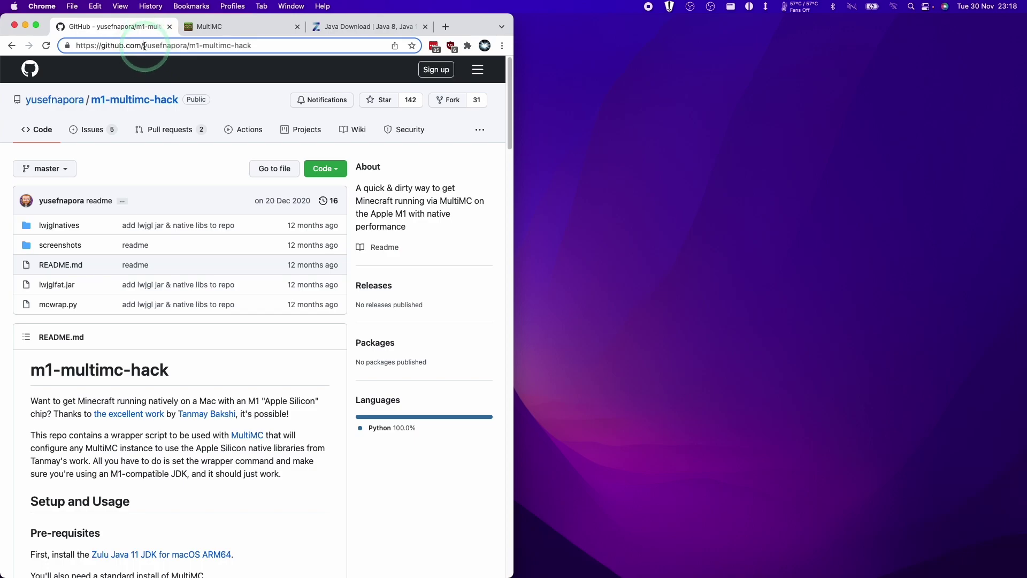
{"action": "left_click_drag", "start_coordinate": [144, 47], "coordinate": [159, 46]}
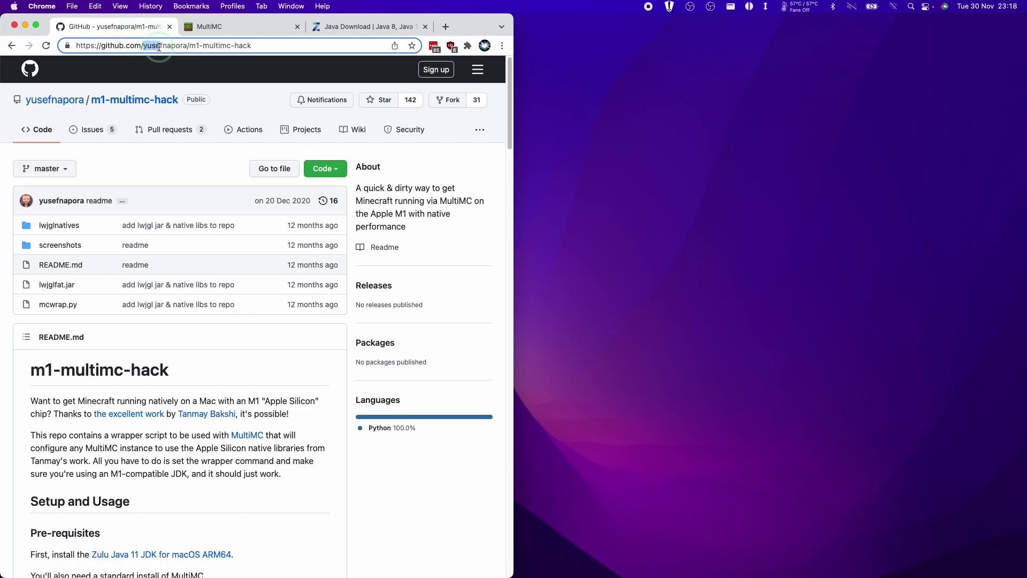
{"action": "left_click", "coordinate": [159, 47]}
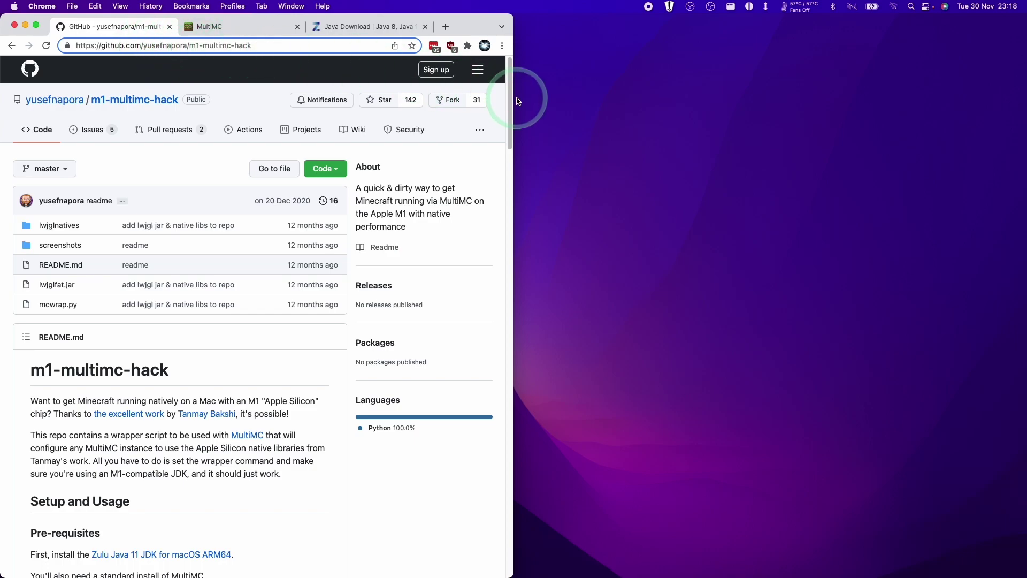
{"action": "left_click_drag", "start_coordinate": [509, 69], "coordinate": [505, 144]}
{"action": "left_click_drag", "start_coordinate": [364, 26], "coordinate": [233, 23]}
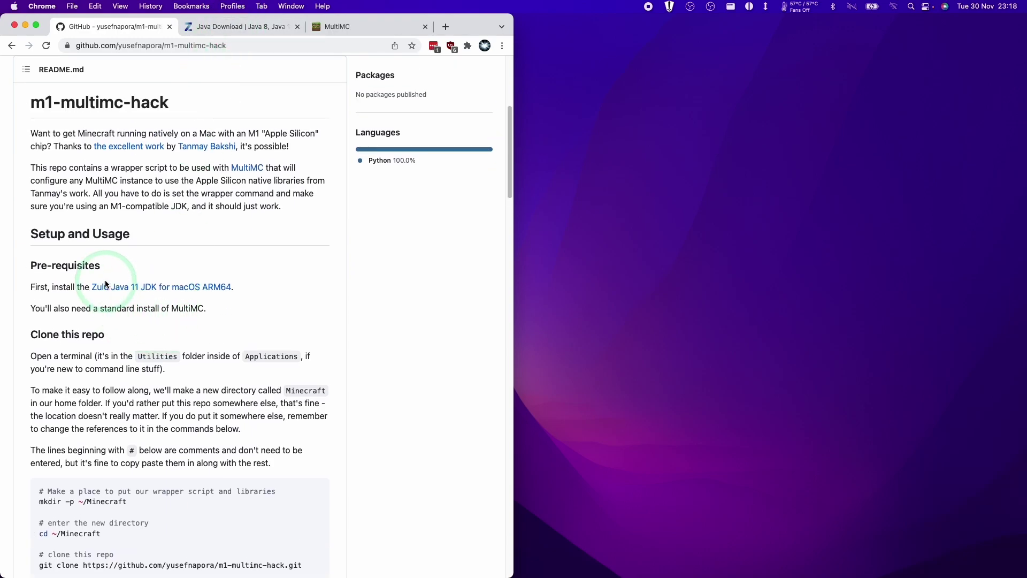
- Download the .dmg installer of the Azul Zulu Java 17 (LTS) JDK for macOS ARM 64-bit
{"action": "left_click", "coordinate": [213, 27]}
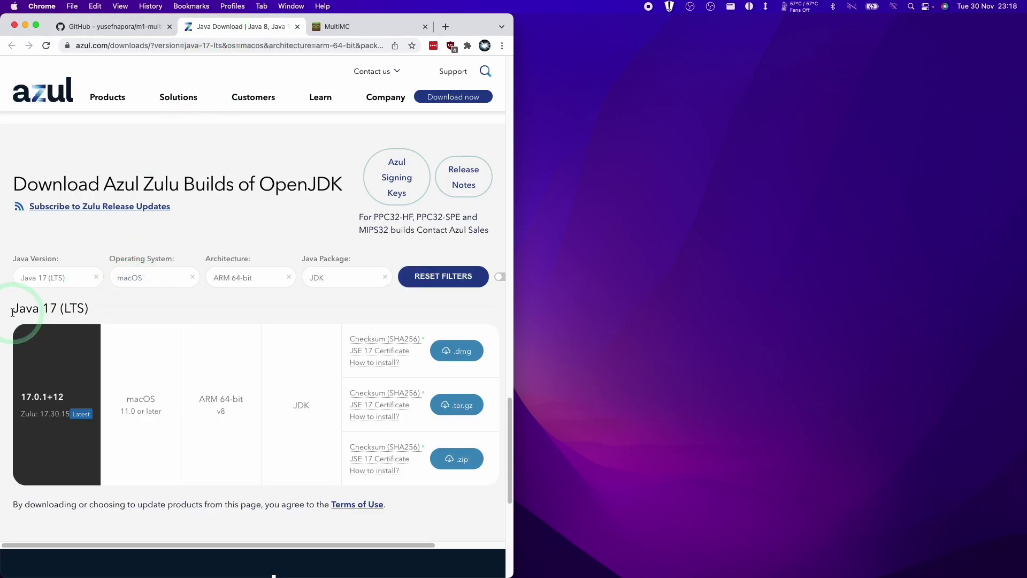
{"action": "left_click_drag", "start_coordinate": [13, 308], "coordinate": [59, 309]}
{"action": "left_click", "coordinate": [68, 307]}
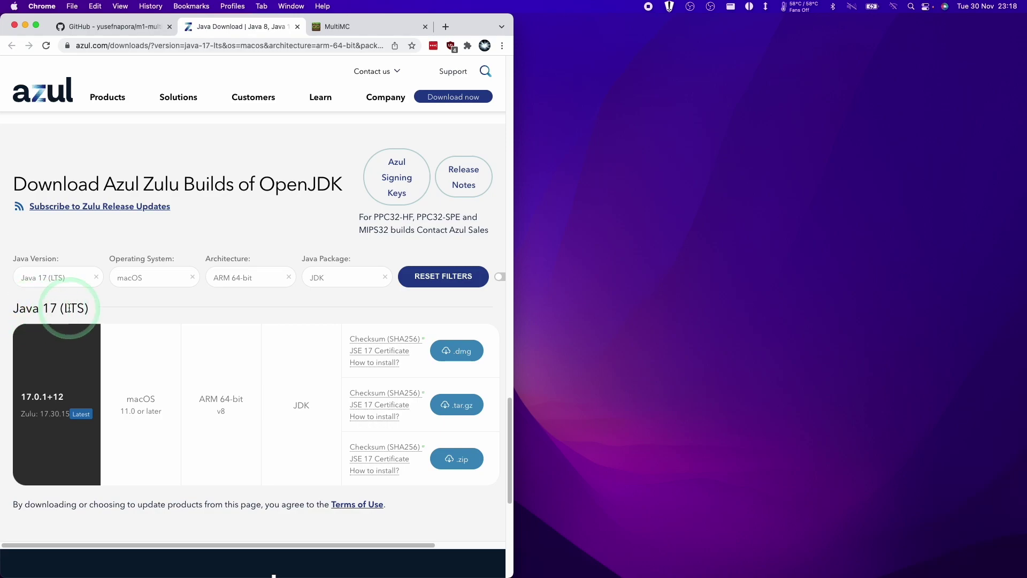
{"action": "left_click", "coordinate": [229, 318]}
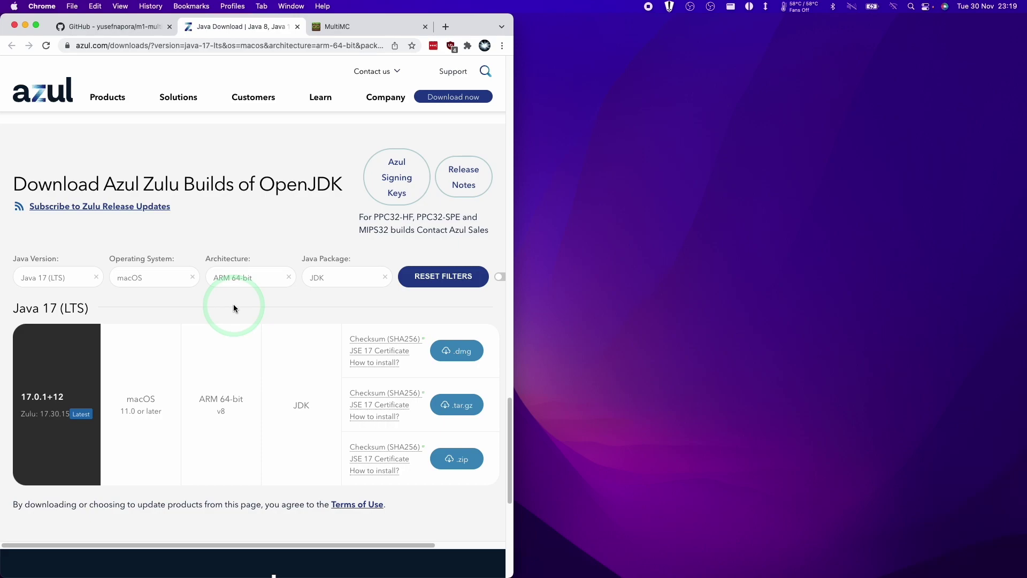
{"action": "left_click", "coordinate": [156, 46]}
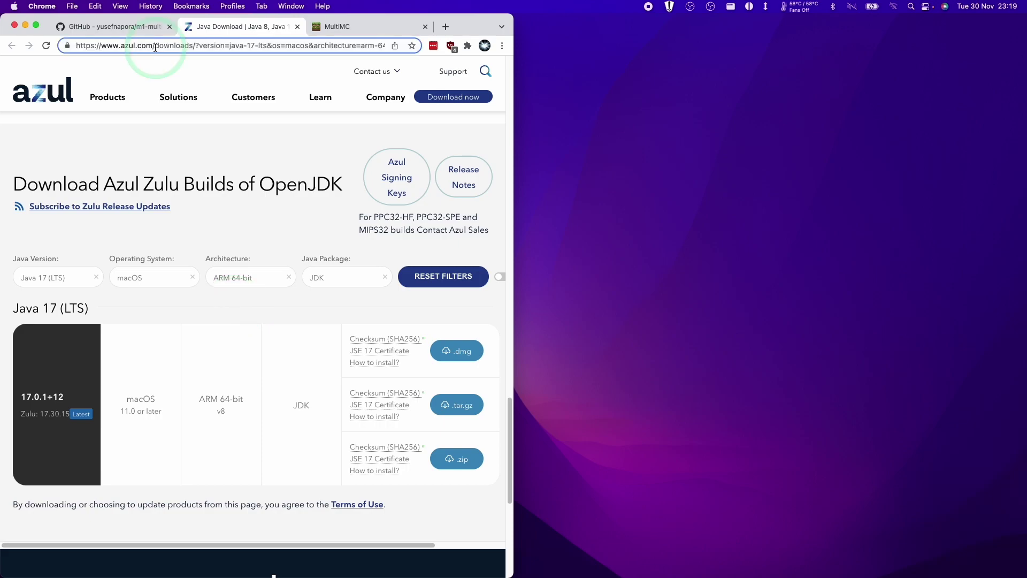
{"action": "left_click_drag", "start_coordinate": [155, 46], "coordinate": [388, 48]}
{"action": "left_click", "coordinate": [335, 46]}
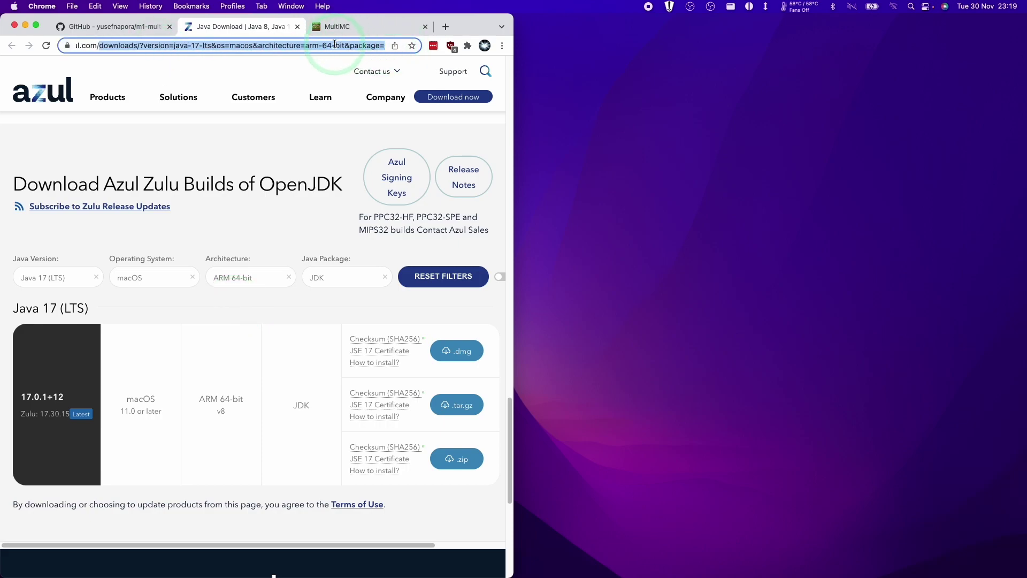
{"action": "left_click", "coordinate": [302, 111]}
{"action": "left_click", "coordinate": [321, 382]}
{"action": "left_click", "coordinate": [455, 354]}
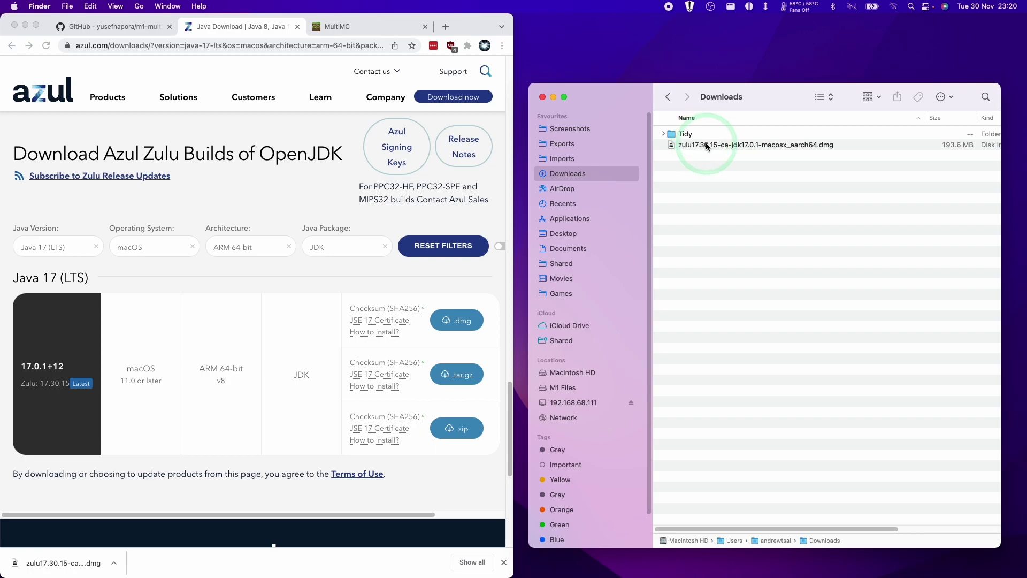
- Open the downloaded zulu17.30.15-ca-jdk17.0.1-macosx_aarch64.dmg and launch its Azul Zulu JDK 17 package installer
{"action": "left_click", "coordinate": [705, 146]}
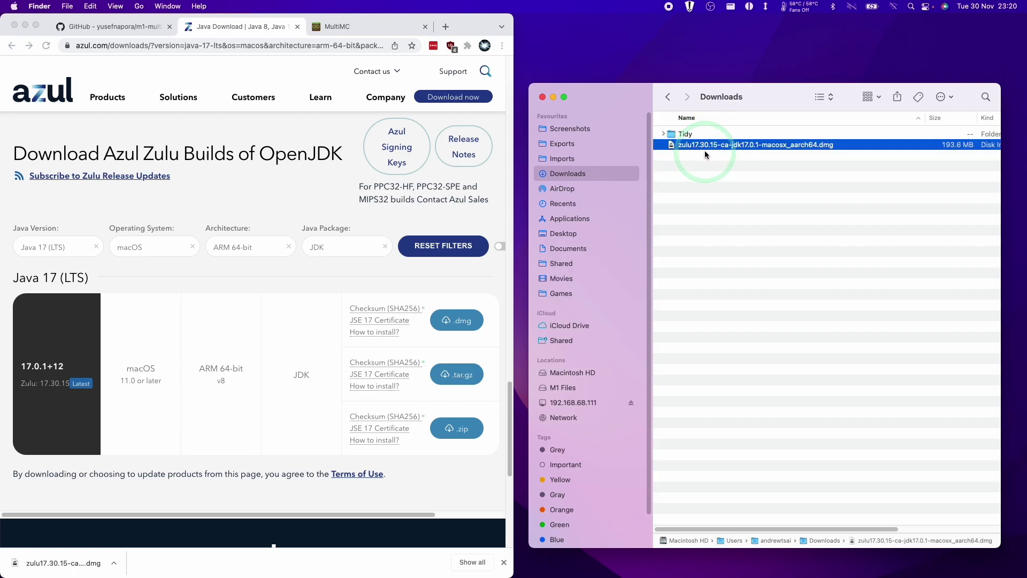
{"action": "double_click", "coordinate": [789, 145]}
{"action": "left_click", "coordinate": [652, 376]}
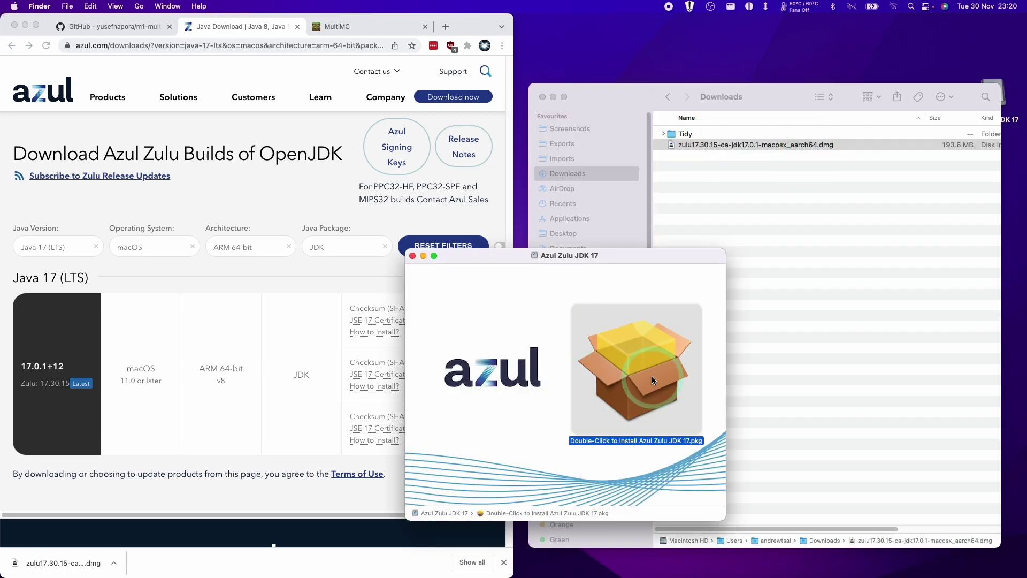
{"action": "double_click", "coordinate": [627, 363]}
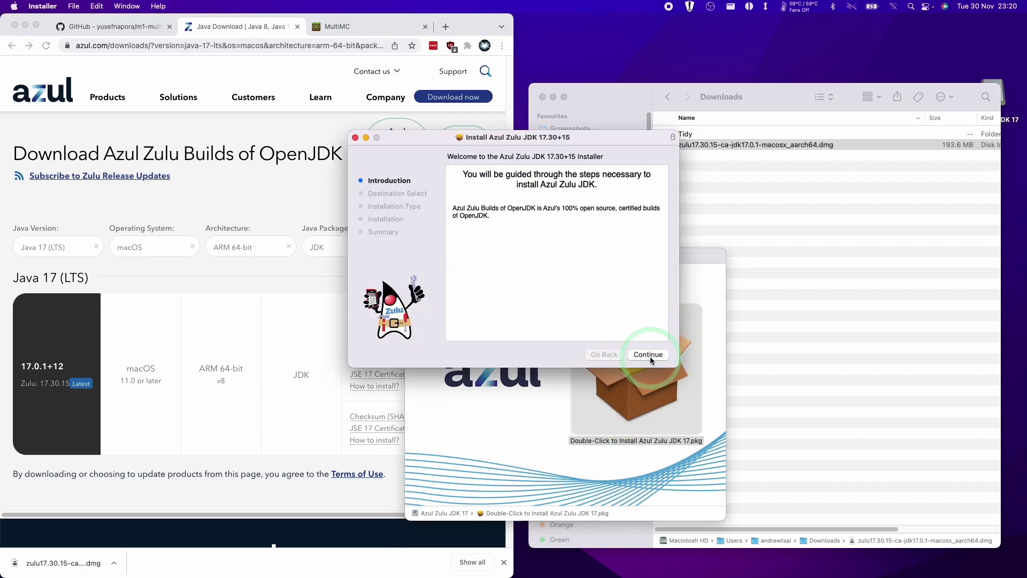
- Install Azul Zulu JDK 17, authorizing it with the account password, and close the installer and the Downloads window
{"action": "left_click", "coordinate": [649, 354]}
{"action": "left_click", "coordinate": [648, 354]}
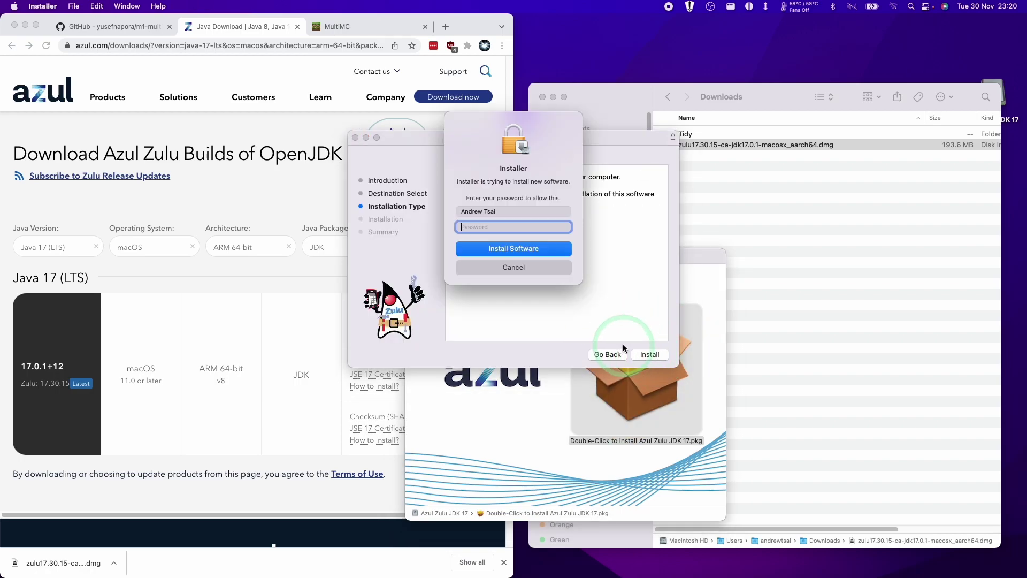
{"action": "key", "text": "super+v"}
{"action": "left_click", "coordinate": [559, 250]}
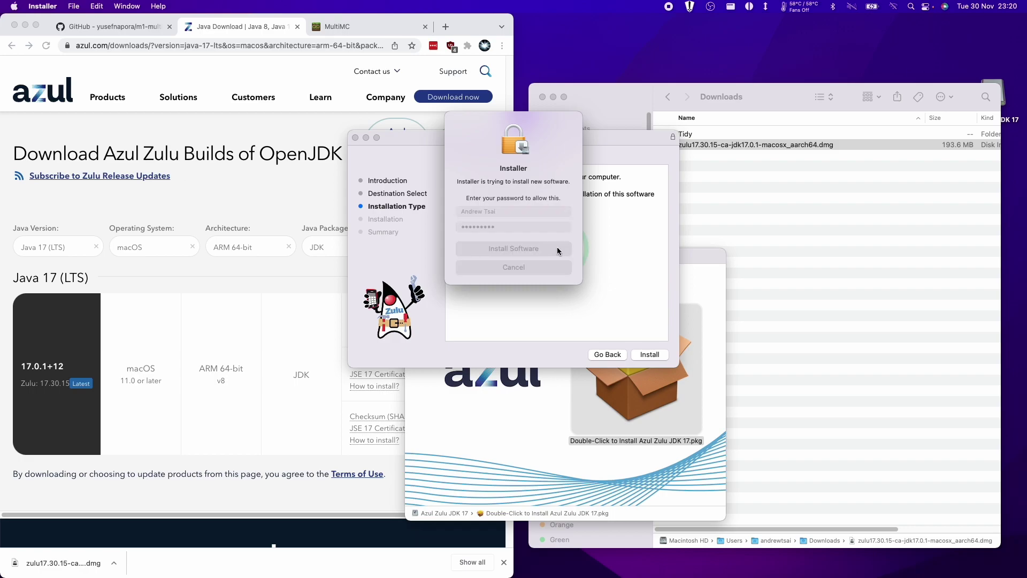
{"action": "left_click", "coordinate": [559, 300]}
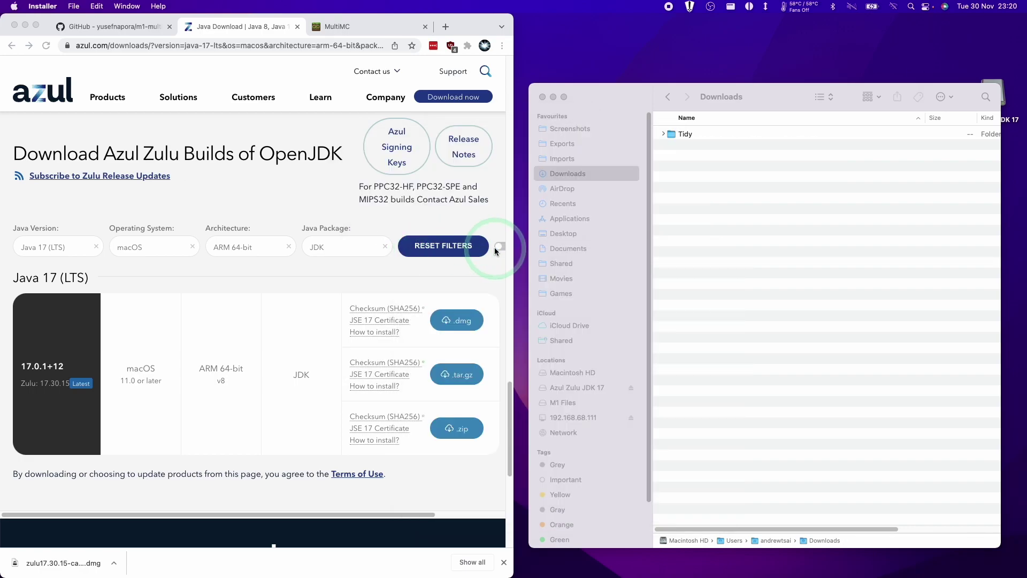
{"action": "left_click", "coordinate": [542, 97]}
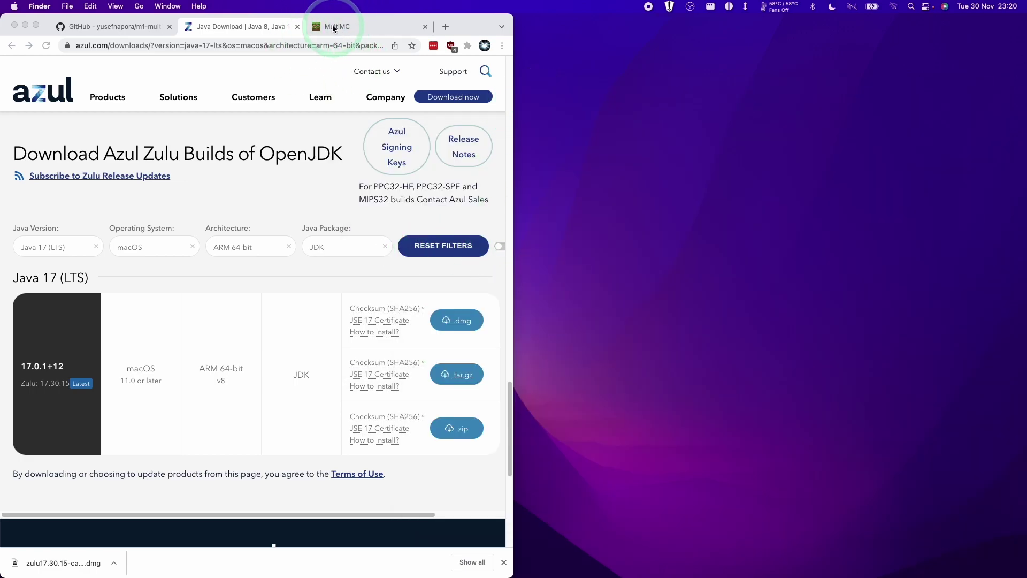
- Download the stable 64-bit Mac OS X version of MultiMC from multimc.org
{"action": "left_click", "coordinate": [332, 28]}
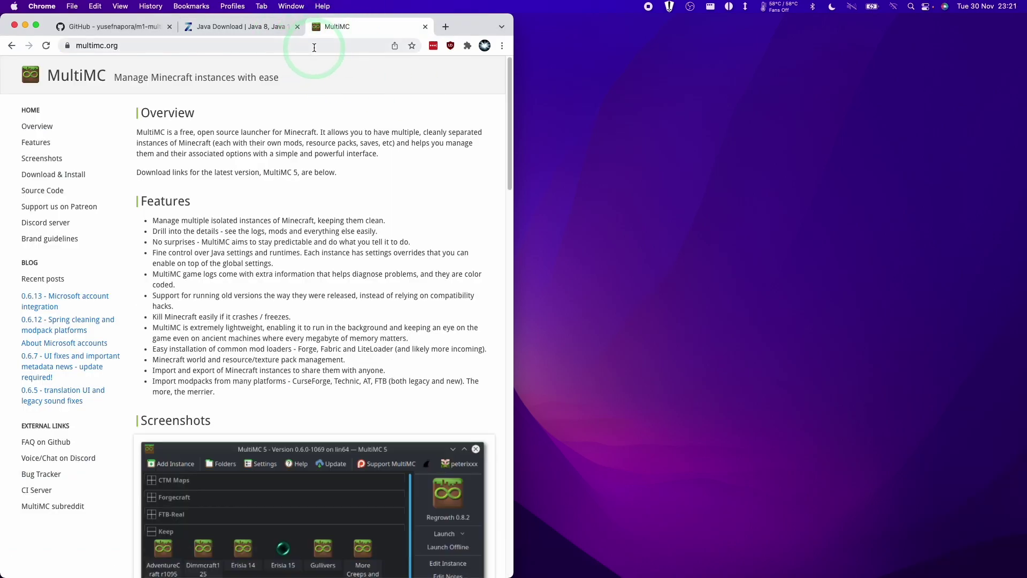
{"action": "left_click_drag", "start_coordinate": [509, 80], "coordinate": [511, 282]}
{"action": "left_click", "coordinate": [327, 201]}
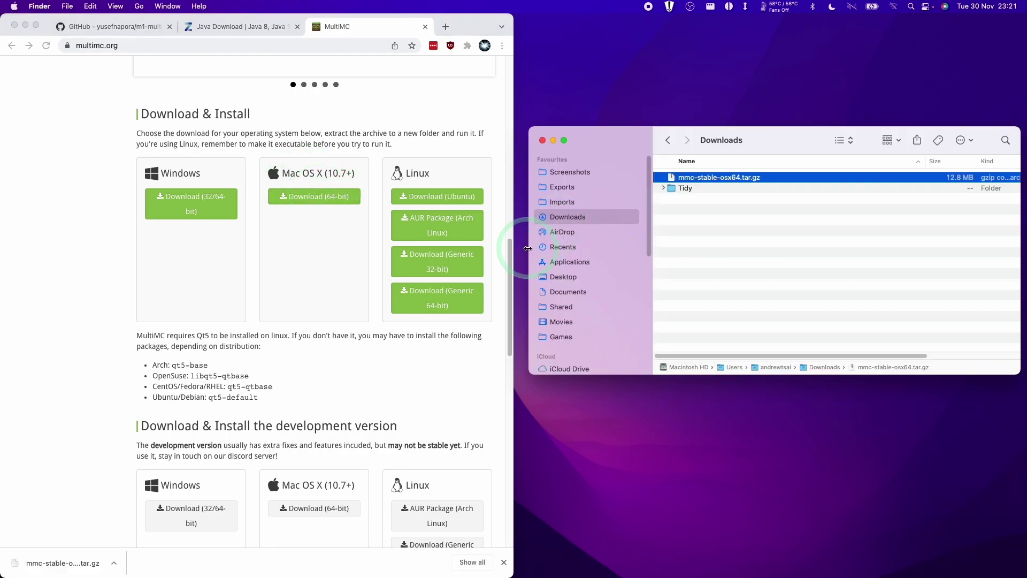
- Extract mmc-stable-osx64.tar.gz and move MultiMC to the Applications folder, replacing the existing copy
{"action": "left_click", "coordinate": [692, 181]}
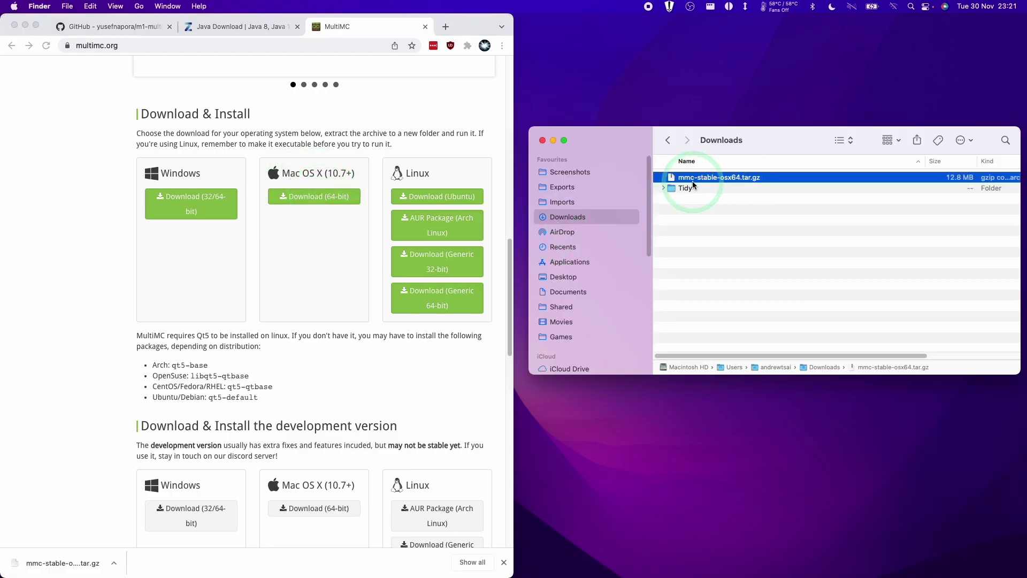
{"action": "double_click", "coordinate": [689, 182]}
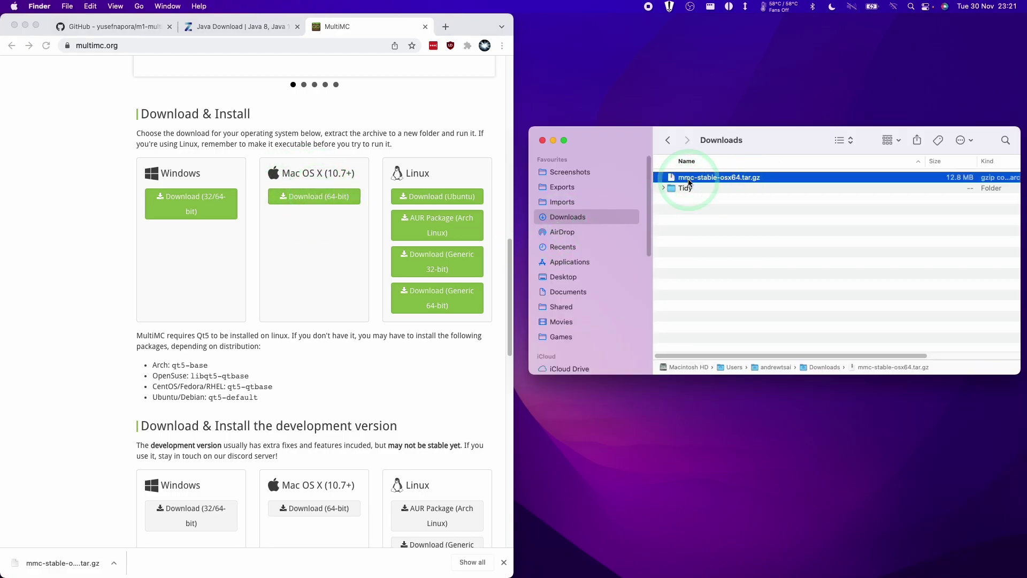
{"action": "left_click", "coordinate": [709, 194]}
{"action": "left_click_drag", "start_coordinate": [709, 193], "coordinate": [615, 259]}
{"action": "left_click", "coordinate": [760, 312]}
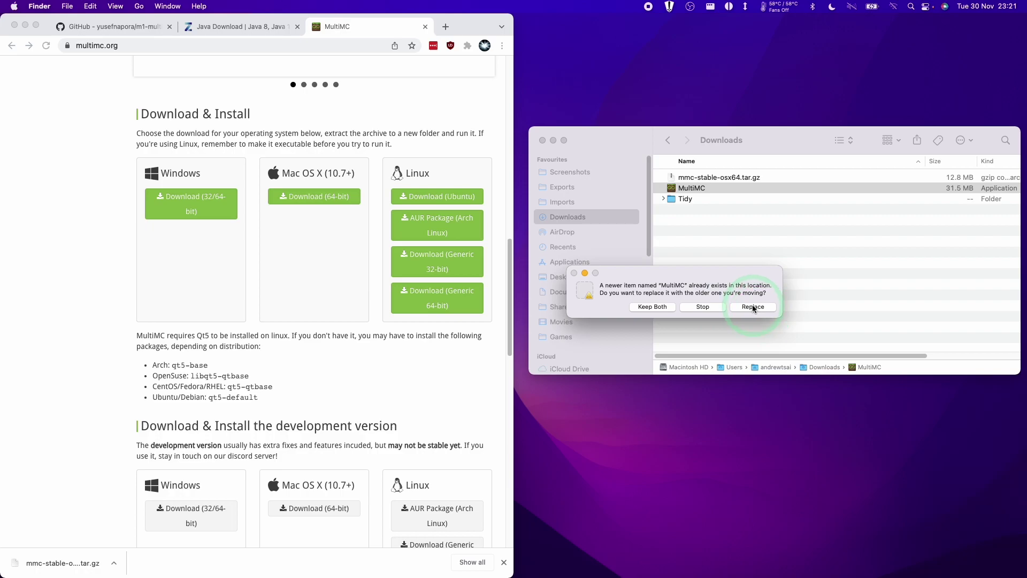
{"action": "left_click", "coordinate": [543, 140]}
{"action": "left_click", "coordinate": [478, 127]}
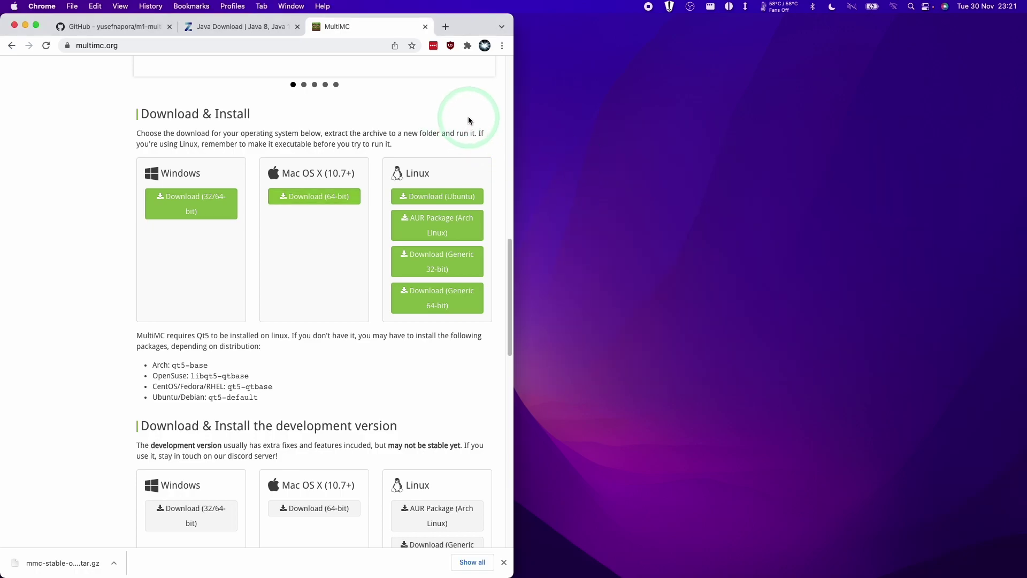
- Return to the m1-multimc-hack README and review the commands for creating the Minecraft directory and cloning the repository
{"action": "left_click", "coordinate": [96, 35]}
{"action": "left_click", "coordinate": [177, 47]}
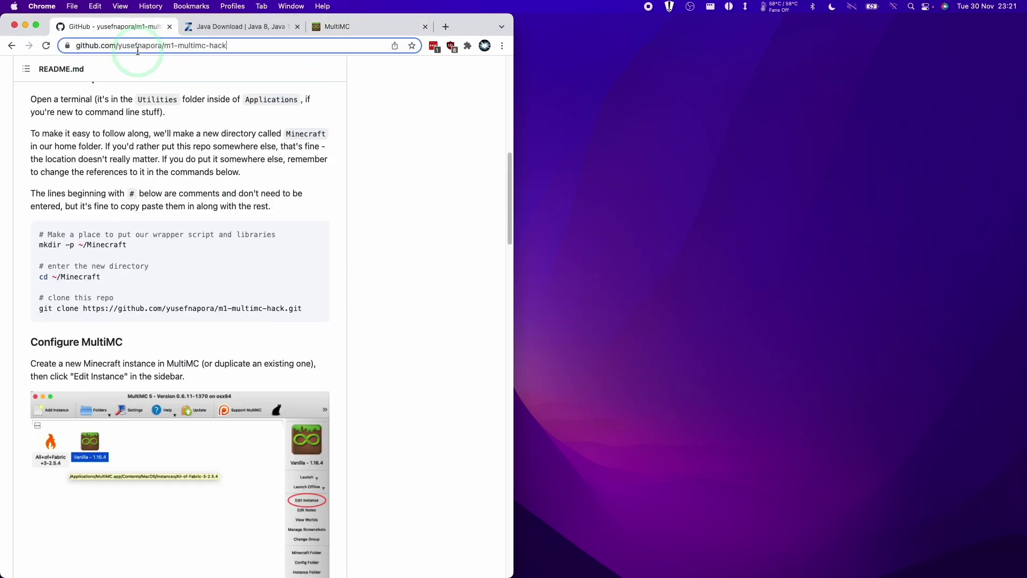
{"action": "left_click", "coordinate": [184, 48]}
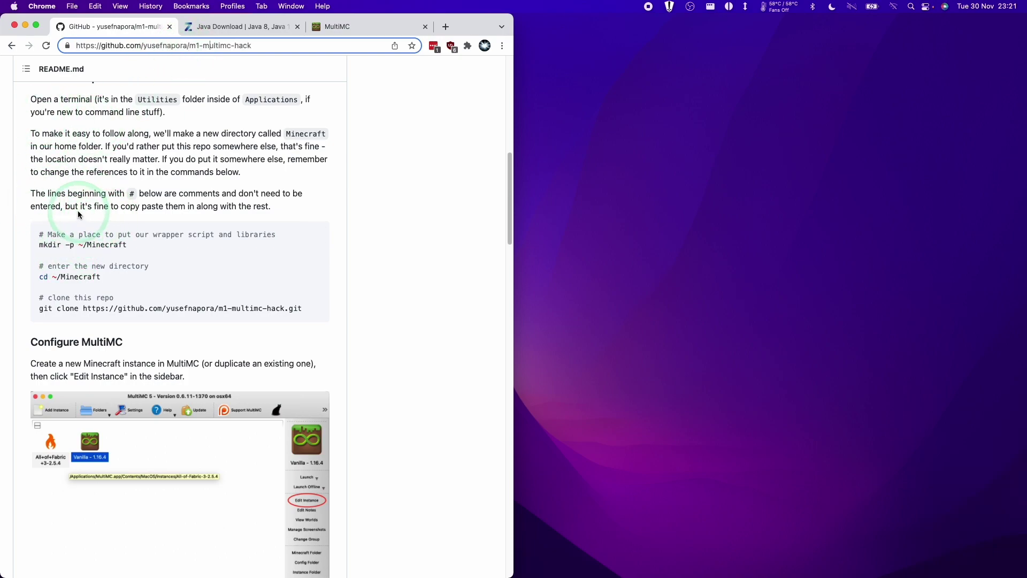
{"action": "left_click", "coordinate": [86, 242]}
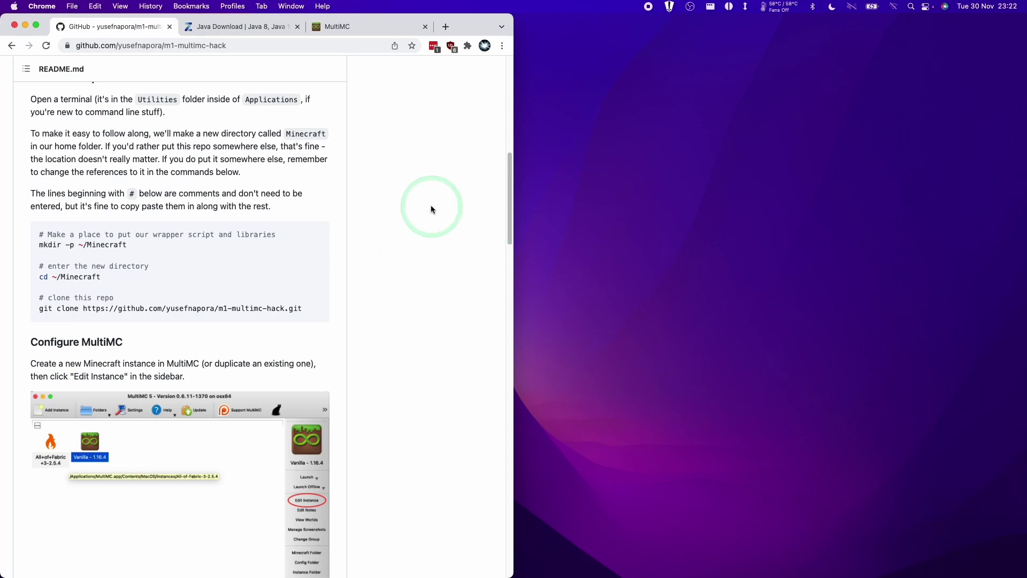
{"action": "left_click_drag", "start_coordinate": [38, 234], "coordinate": [294, 312]}
{"action": "left_click", "coordinate": [294, 312]}
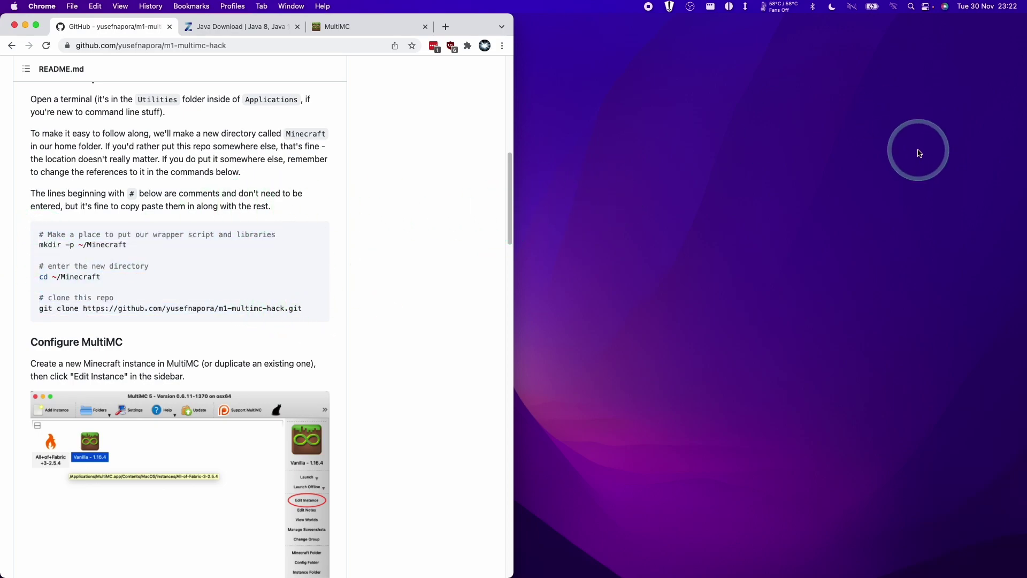
- Find and open Terminal through Spotlight Search, and enlarge its text by three increments
{"action": "left_click", "coordinate": [911, 6]}
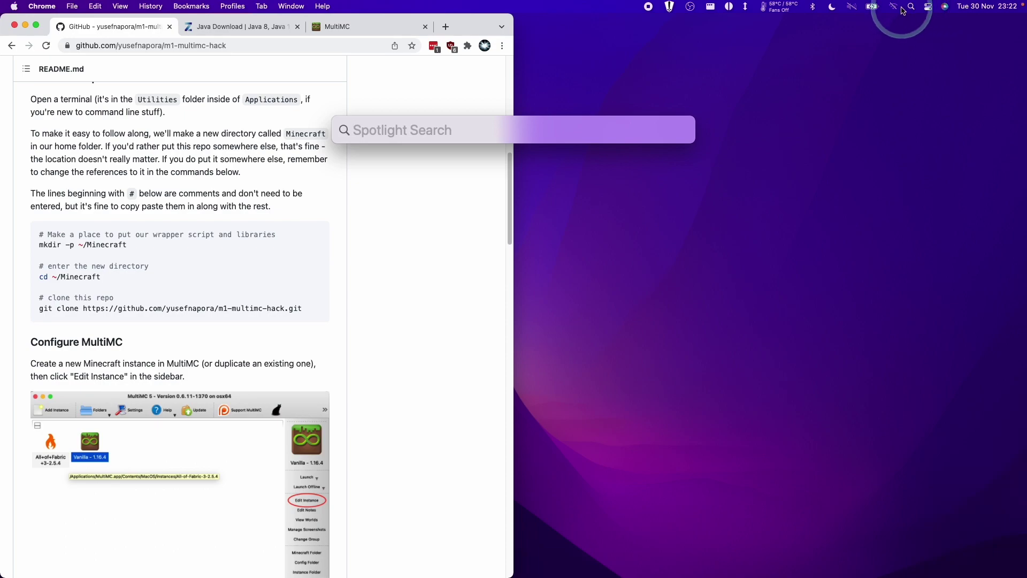
{"action": "type", "text": "terminal"}
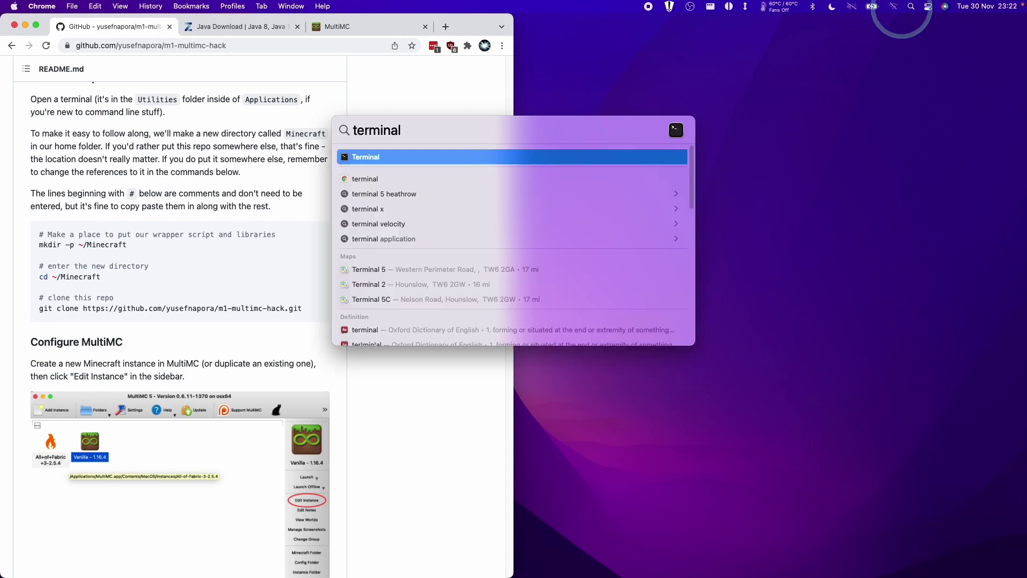
{"action": "left_click", "coordinate": [367, 158]}
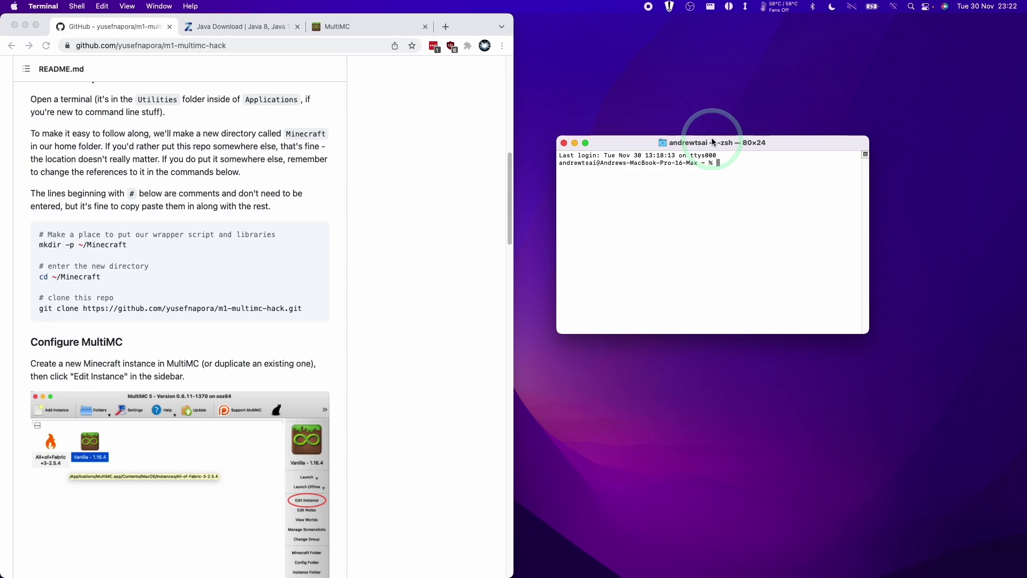
{"action": "key", "text": "super+equal"}
{"action": "key", "text": "super+equal"}
{"action": "key", "text": "super+equal"}
- Copy the README's whole "Clone this repo" command block and paste it at the Terminal prompt
{"action": "left_click", "coordinate": [160, 232]}
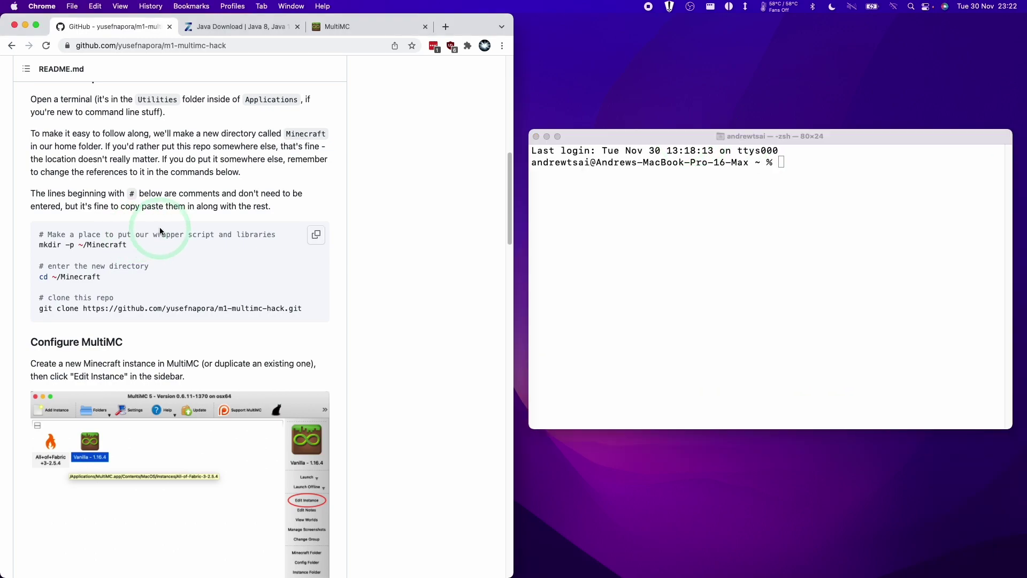
{"action": "left_click", "coordinate": [317, 236]}
{"action": "left_click", "coordinate": [164, 255]}
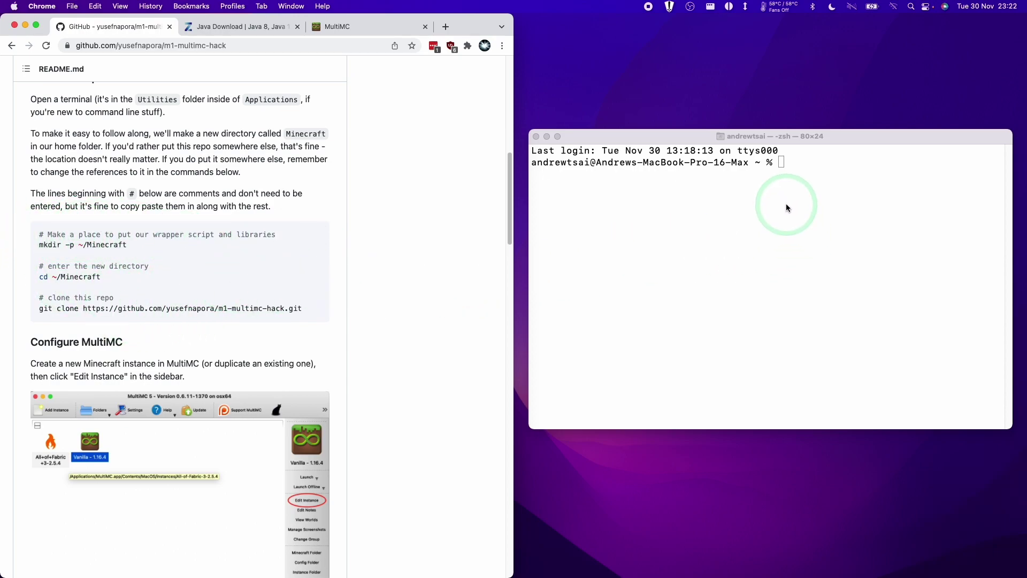
{"action": "left_click", "coordinate": [795, 163]}
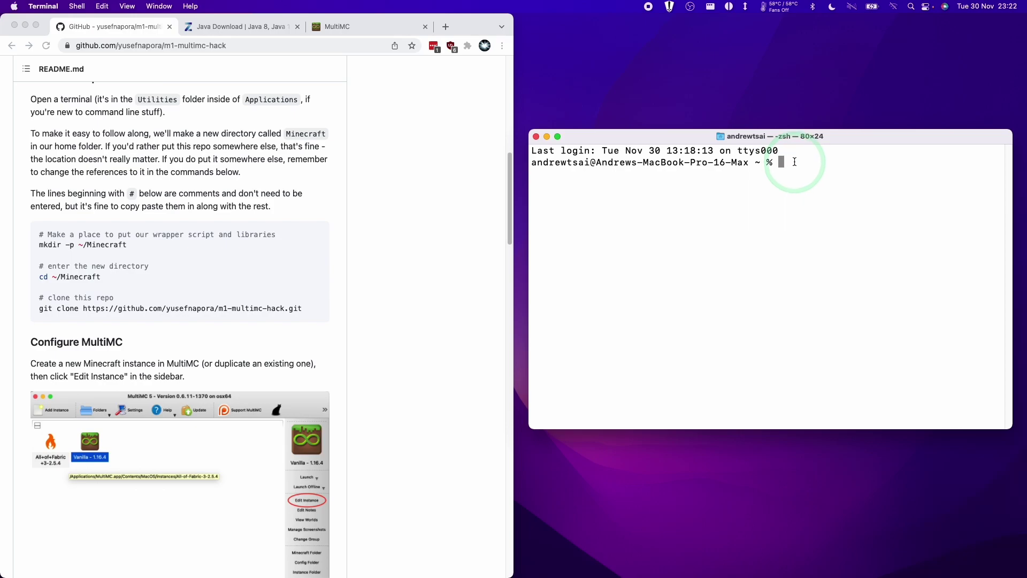
{"action": "right_click", "coordinate": [789, 162]}
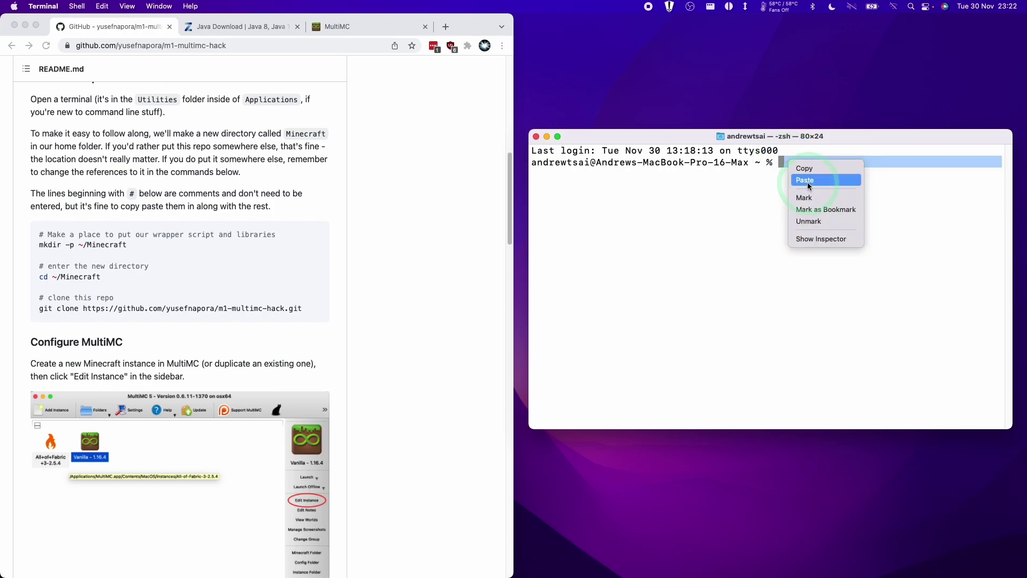
{"action": "left_click", "coordinate": [808, 185]}
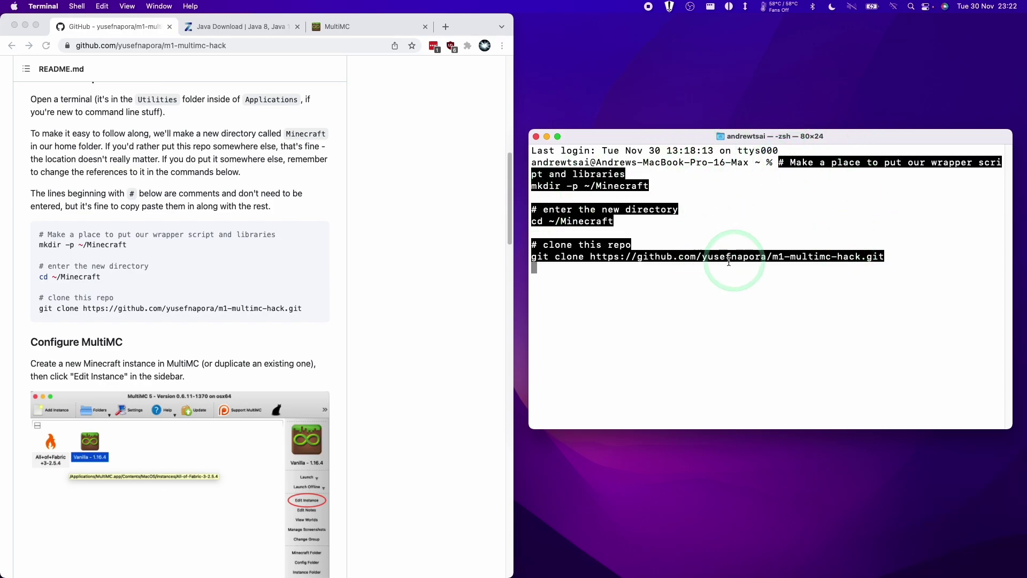
- Run the pasted commands to create ~/Minecraft and clone the m1-multimc-hack repository, and close the Terminal window
{"action": "key", "text": "Return"}
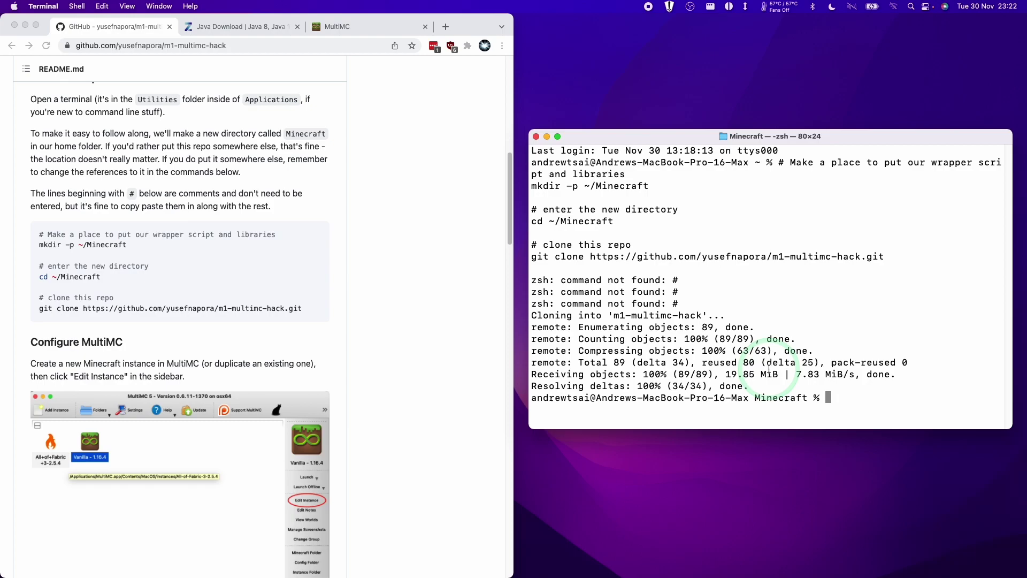
{"action": "left_click", "coordinate": [264, 233]}
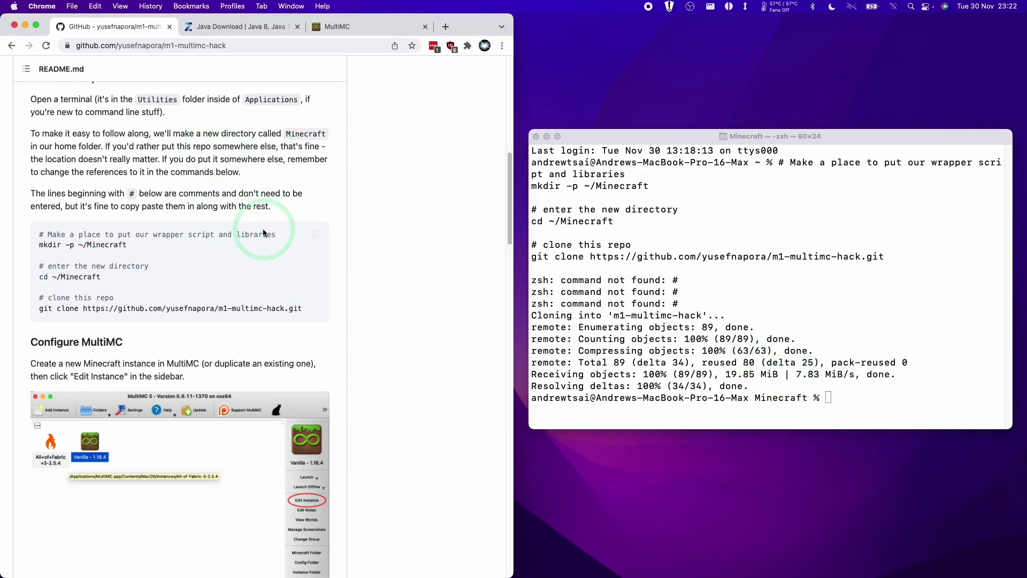
{"action": "left_click", "coordinate": [569, 220]}
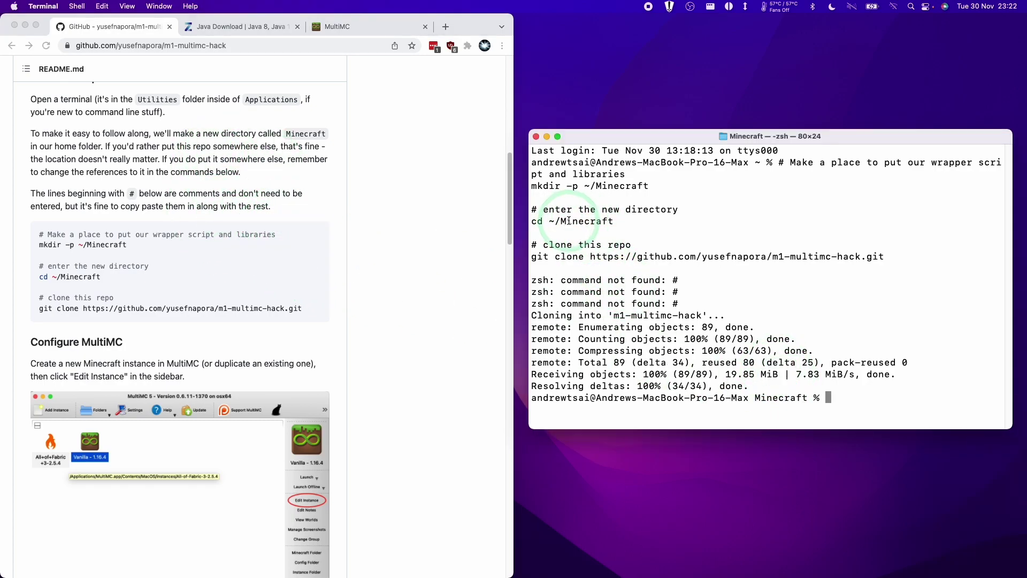
{"action": "left_click", "coordinate": [537, 137]}
- Switch to Finder, find MultiMC in the Applications folder and try to launch it
{"action": "left_click", "coordinate": [370, 557]}
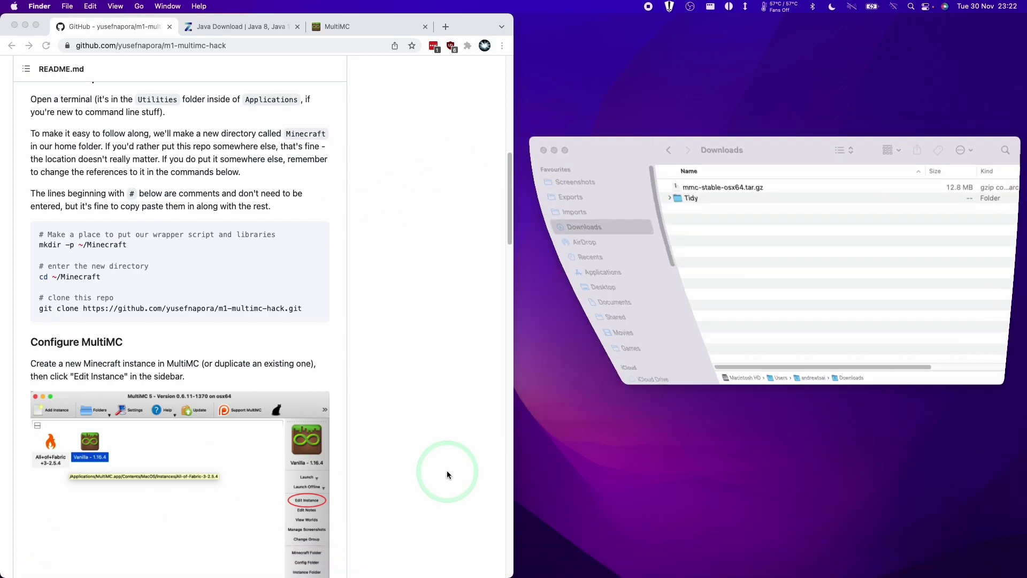
{"action": "left_click", "coordinate": [579, 262]}
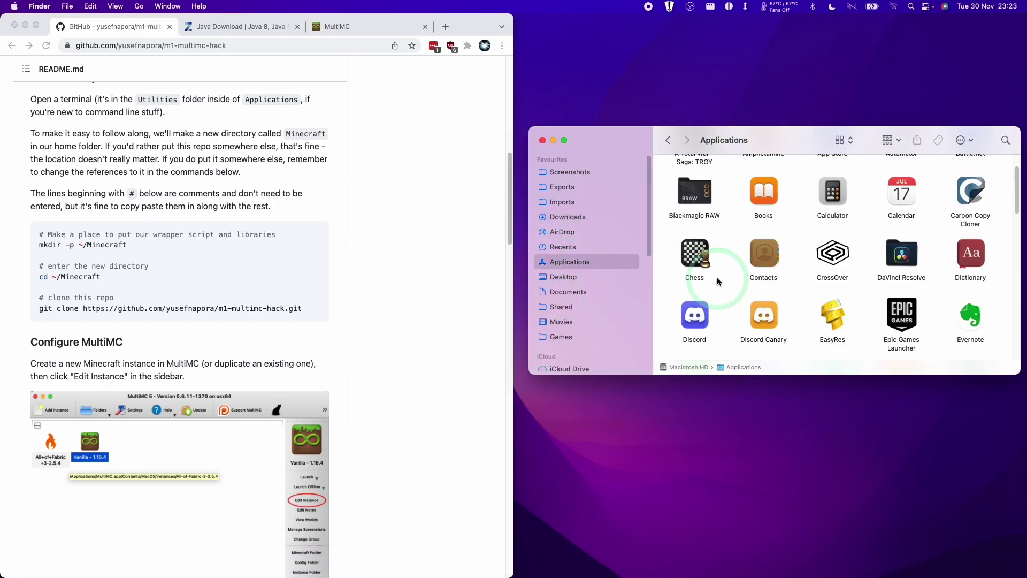
{"action": "scroll", "coordinate": [802, 273], "scroll_direction": "down", "scroll_amount": 3}
{"action": "left_click", "coordinate": [703, 265]}
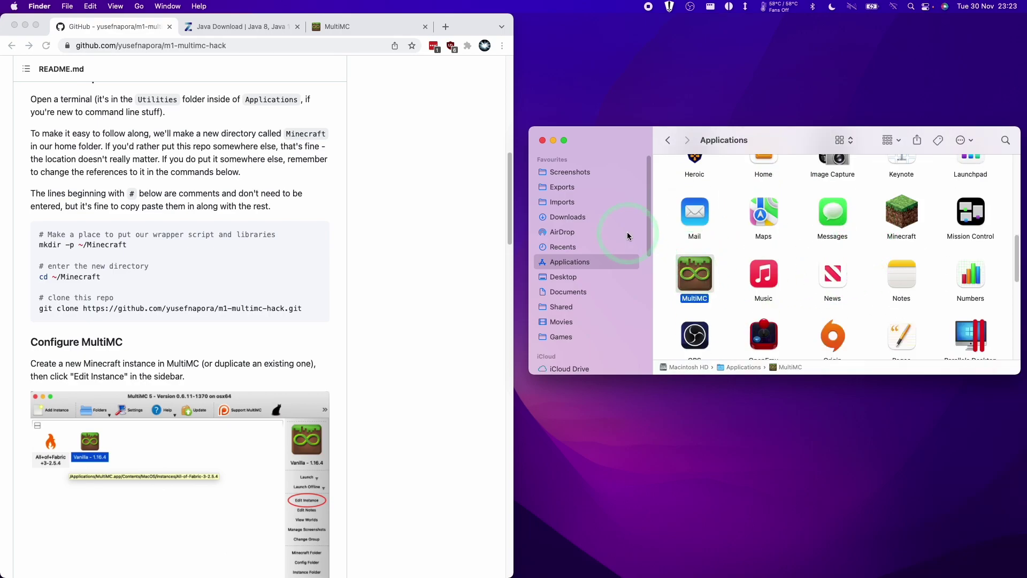
{"action": "double_click", "coordinate": [695, 275]}
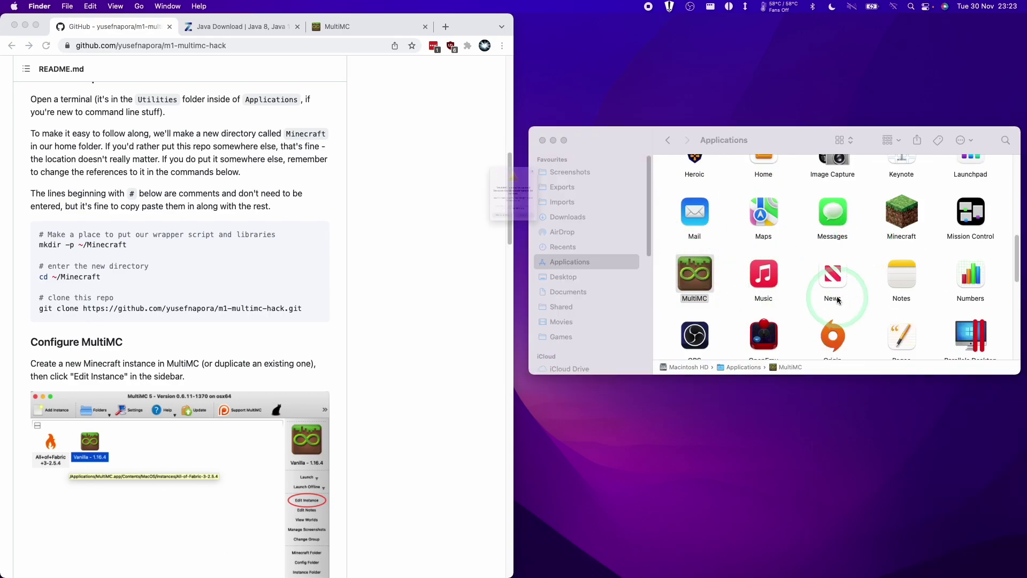
{"action": "left_click", "coordinate": [534, 257]}
- Open MultiMC from the Applications folder again, overriding the unverified-developer block
{"action": "left_click", "coordinate": [694, 279]}
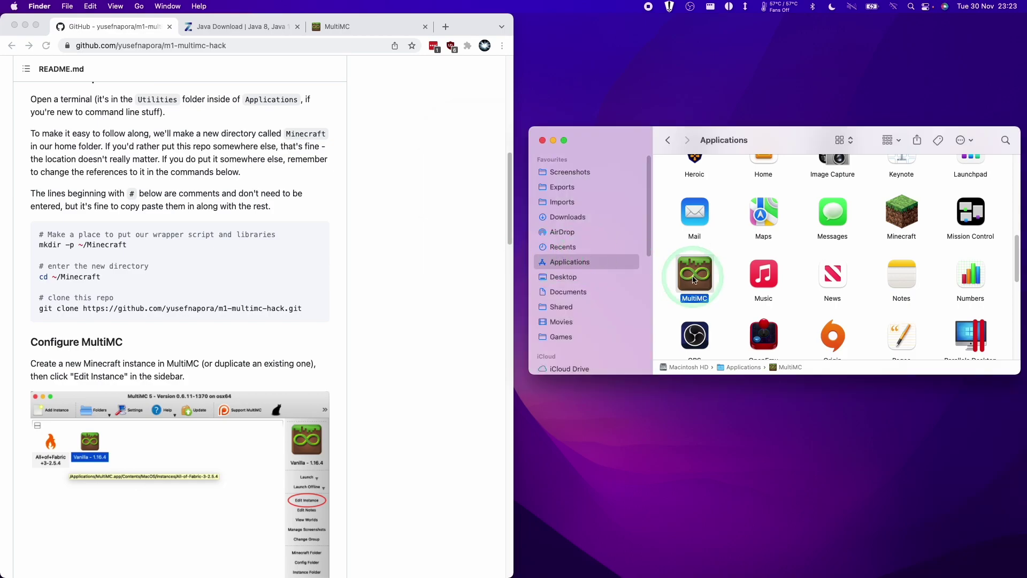
{"action": "right_click", "coordinate": [694, 277]}
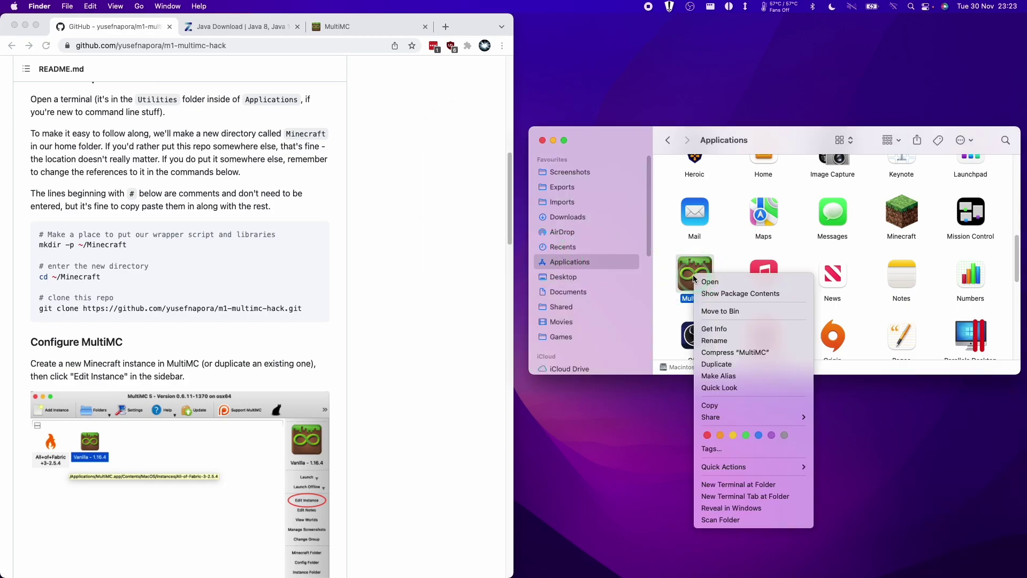
{"action": "left_click", "coordinate": [720, 283]}
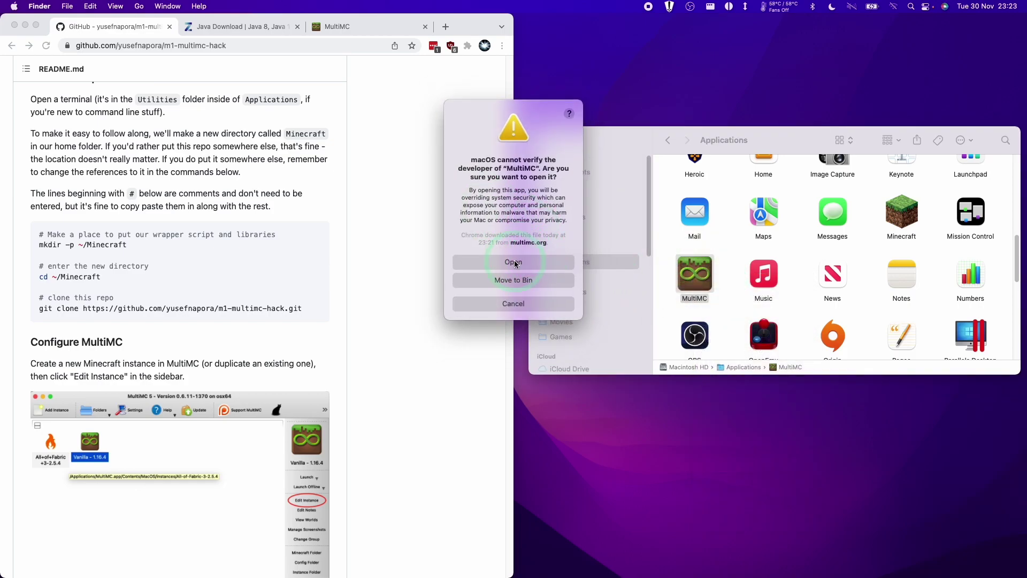
{"action": "left_click", "coordinate": [513, 266]}
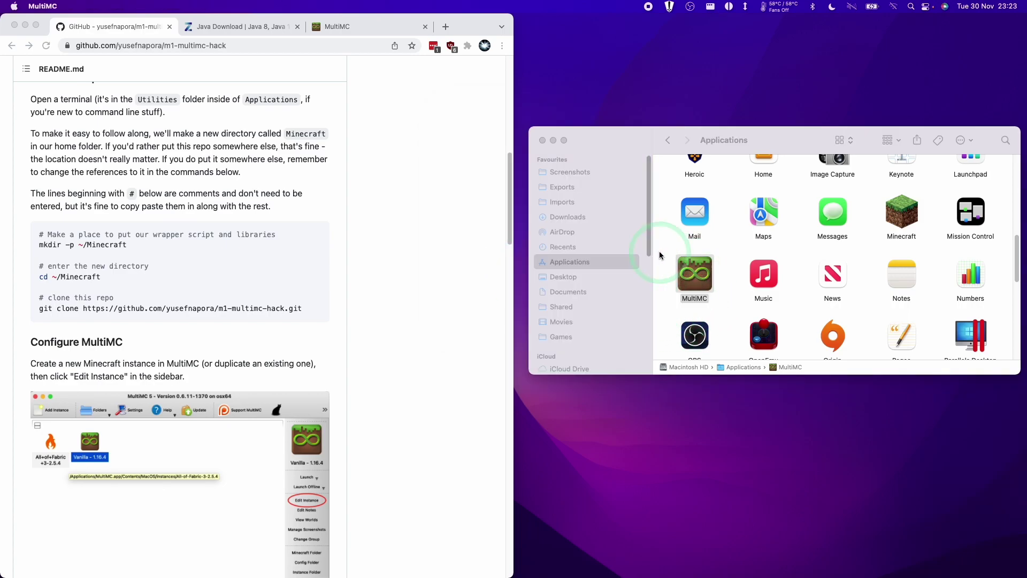
- Complete MultiMC Quick Setup with American English and the zulu-17.jdk Java 17.0.1 runtime, and accept the MultiMC 0.6.13 update
{"action": "left_click", "coordinate": [631, 454]}
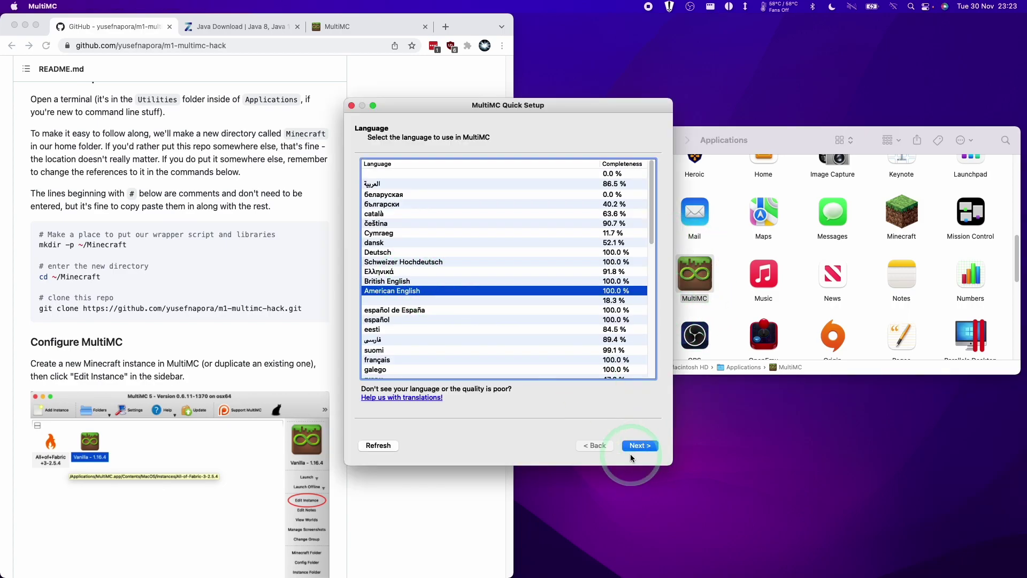
{"action": "left_click", "coordinate": [396, 188]}
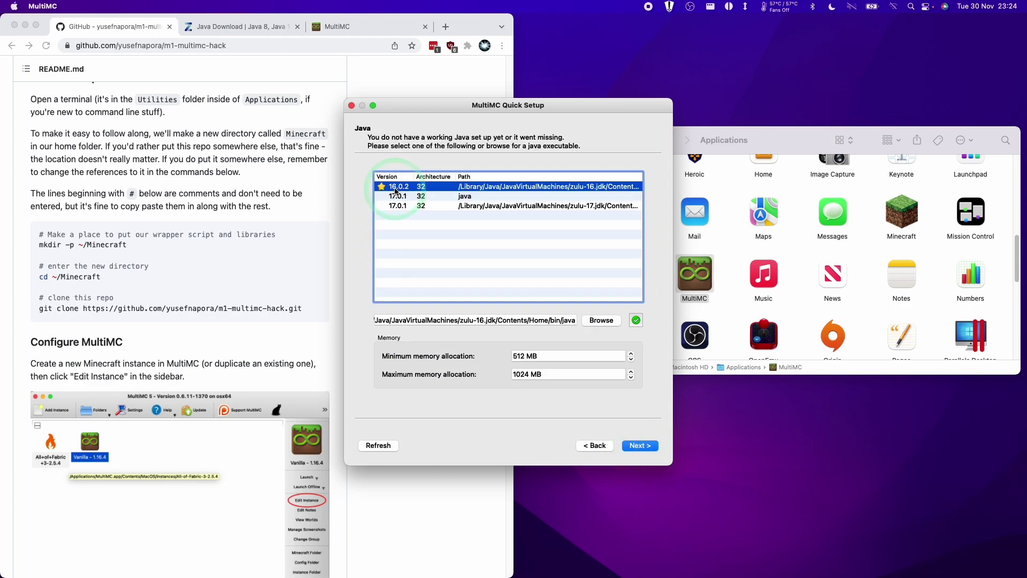
{"action": "left_click", "coordinate": [573, 187]}
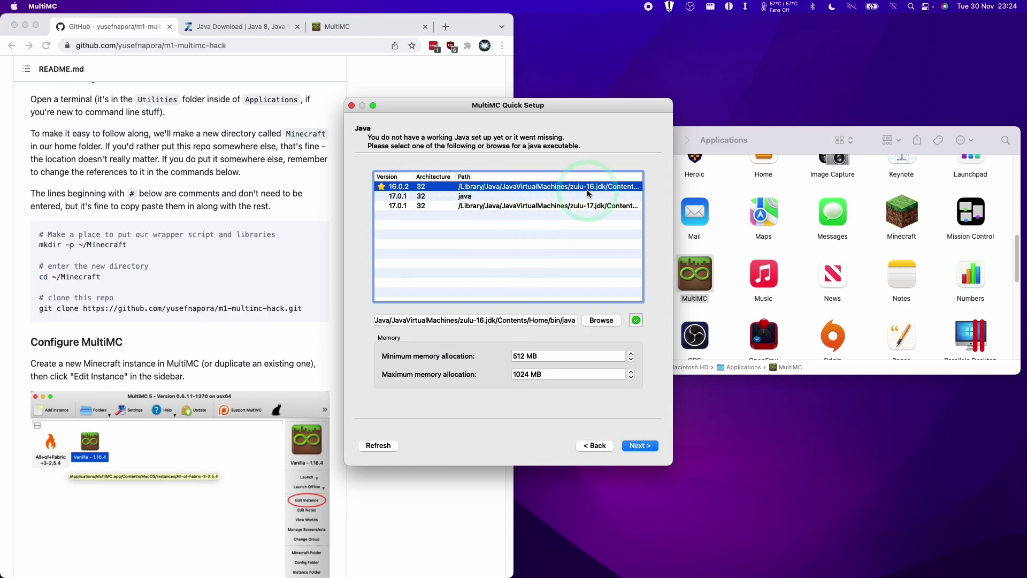
{"action": "left_click", "coordinate": [409, 208]}
{"action": "left_click", "coordinate": [389, 209]}
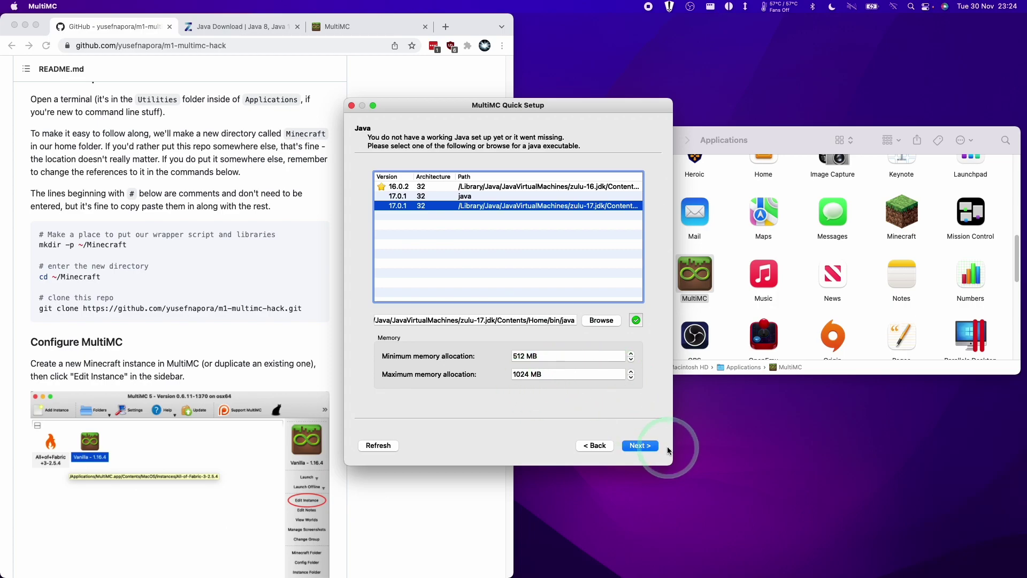
{"action": "left_click", "coordinate": [641, 445]}
{"action": "left_click", "coordinate": [641, 446]}
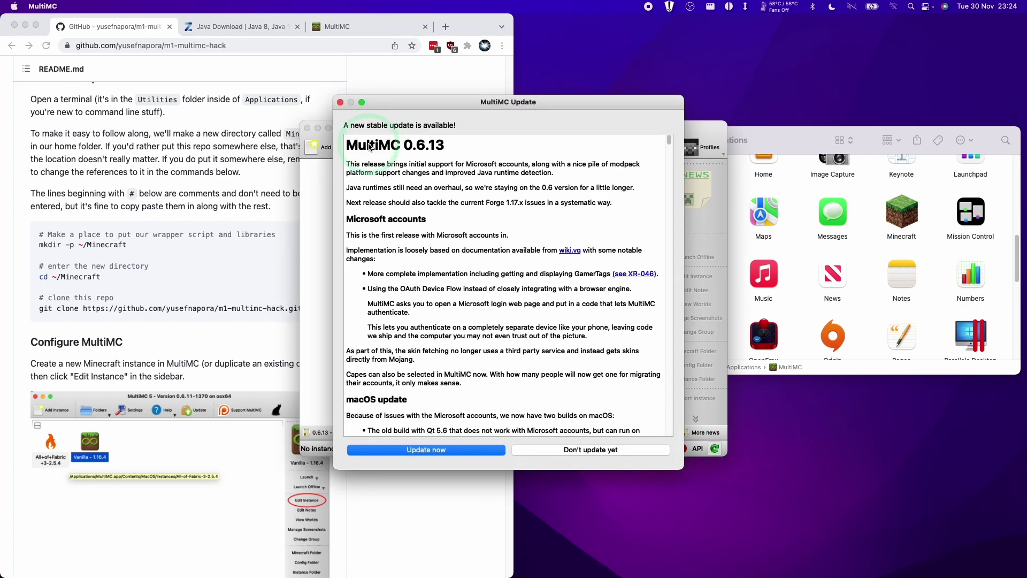
{"action": "left_click", "coordinate": [471, 448]}
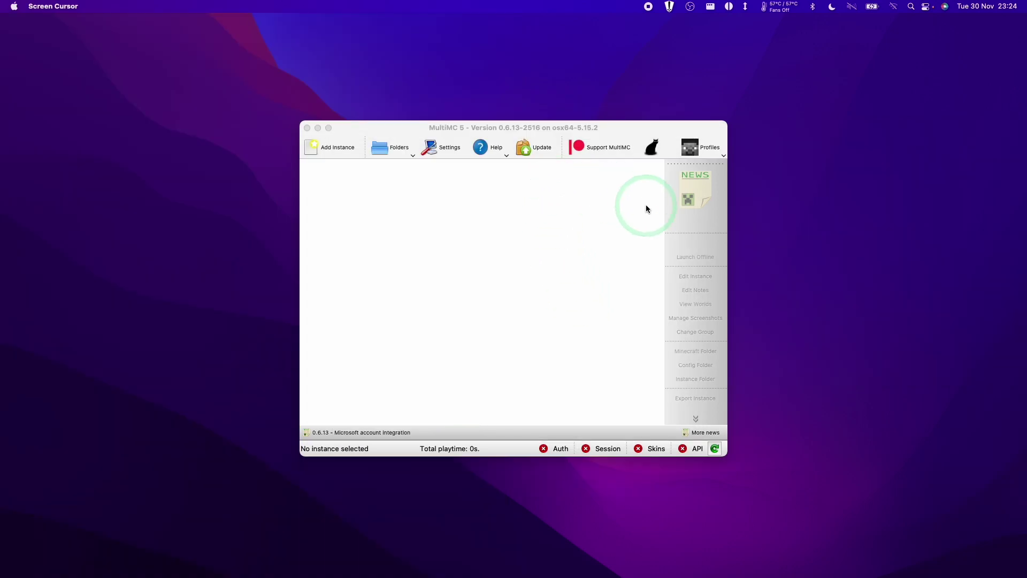
- Add a Microsoft account in MultiMC's account management, using the microsoft.com/link page for the code-based login
{"action": "left_click", "coordinate": [703, 148]}
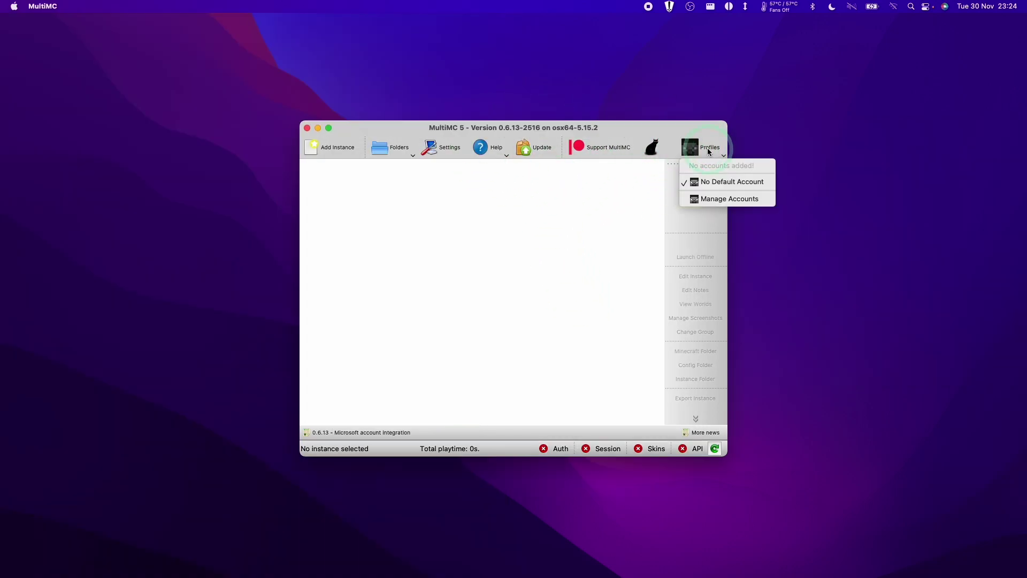
{"action": "left_click", "coordinate": [711, 200]}
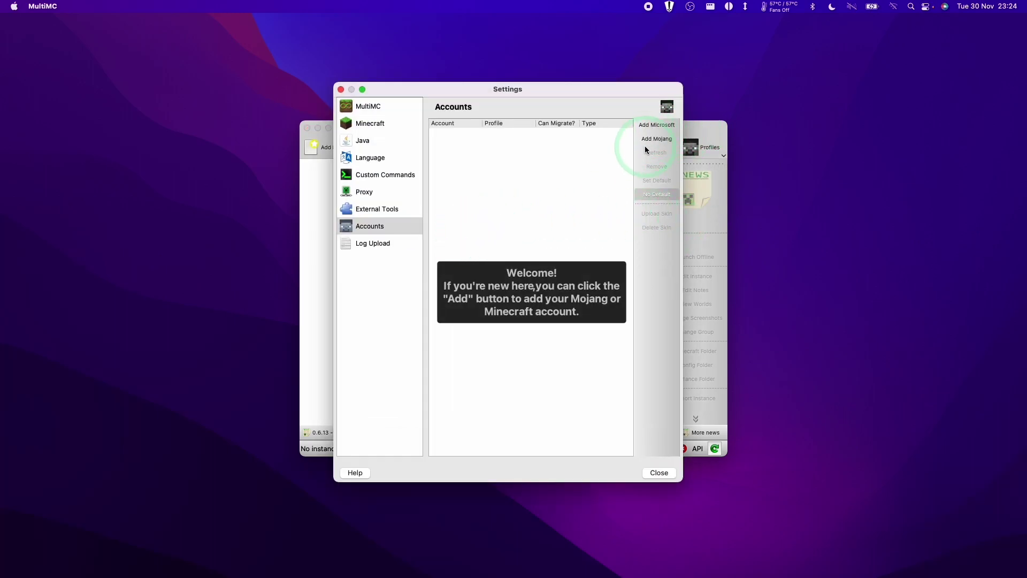
{"action": "left_click", "coordinate": [648, 126]}
{"action": "left_click", "coordinate": [572, 224]}
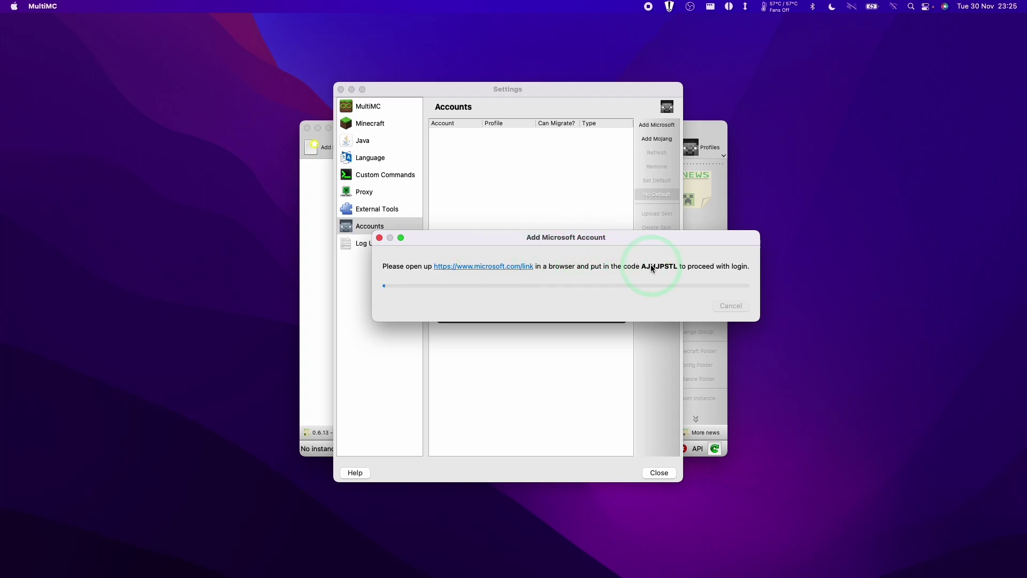
{"action": "left_click", "coordinate": [486, 267]}
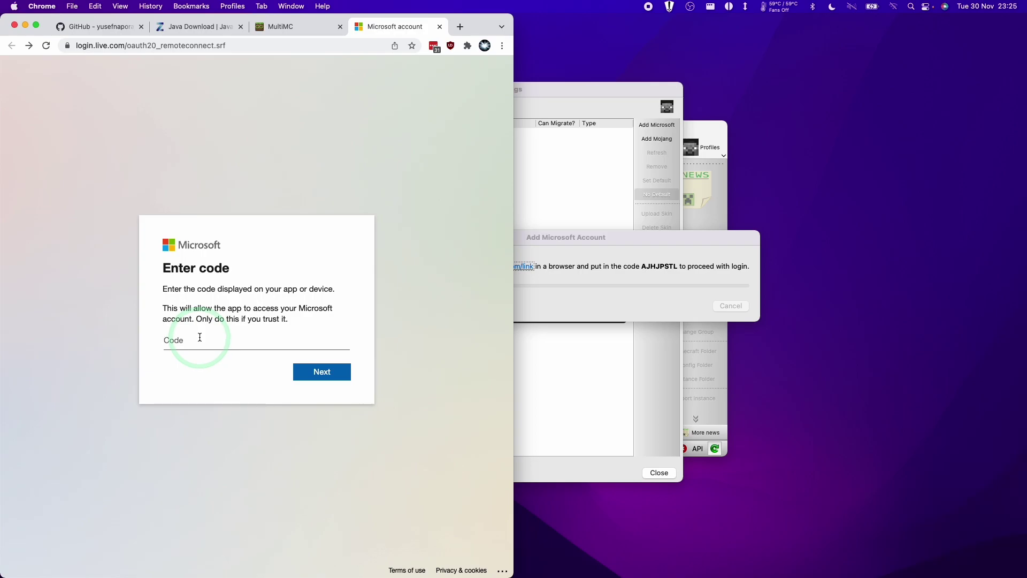
{"action": "left_click", "coordinate": [653, 184]}
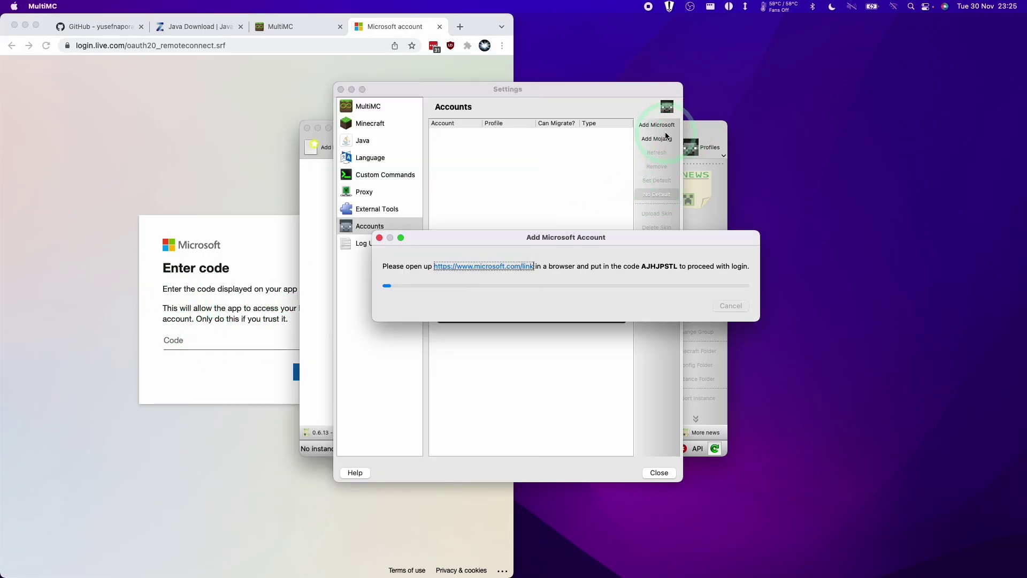
{"action": "left_click", "coordinate": [444, 266]}
{"action": "left_click", "coordinate": [252, 271]}
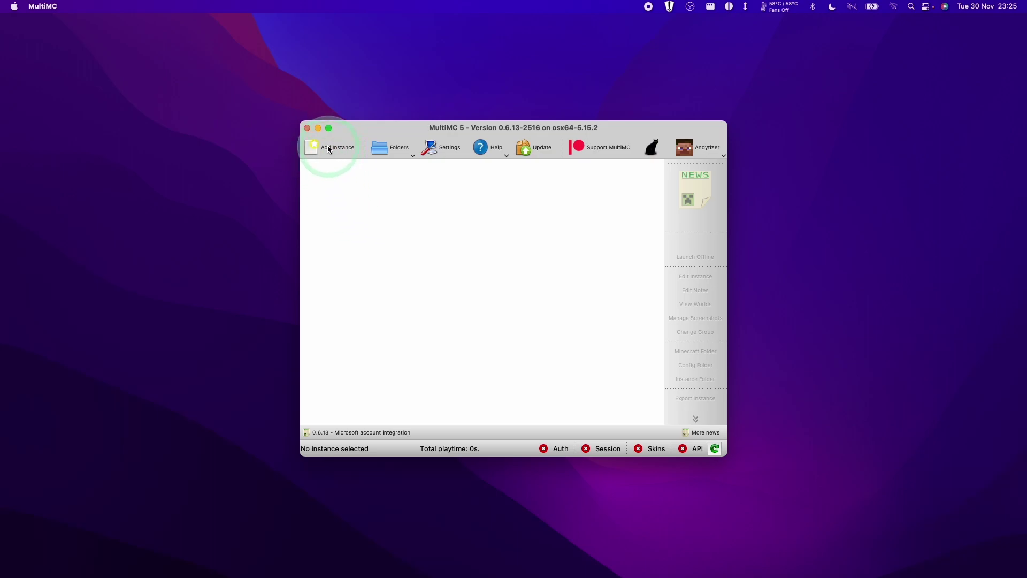
- Create a new vanilla Minecraft instance using release version 1.18 and its default name
{"action": "left_click", "coordinate": [353, 149]}
{"action": "left_click", "coordinate": [488, 294]}
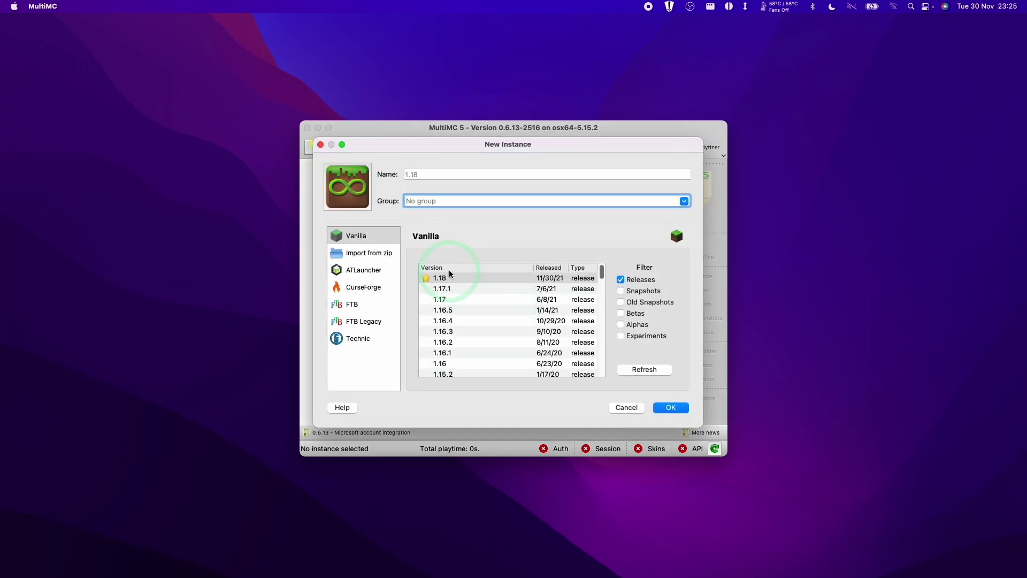
{"action": "left_click", "coordinate": [471, 275]}
{"action": "left_click", "coordinate": [446, 274]}
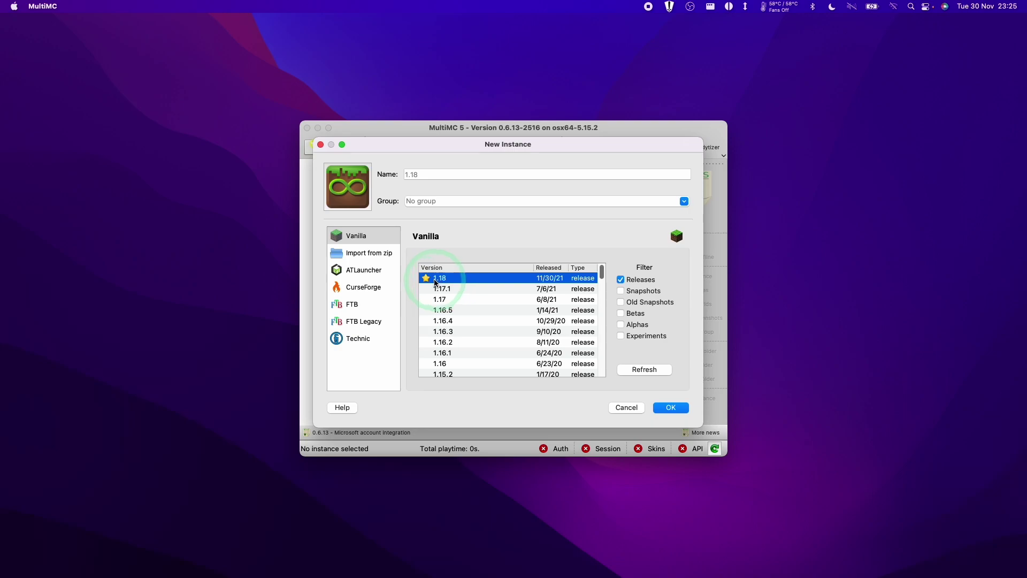
{"action": "left_click", "coordinate": [666, 410]}
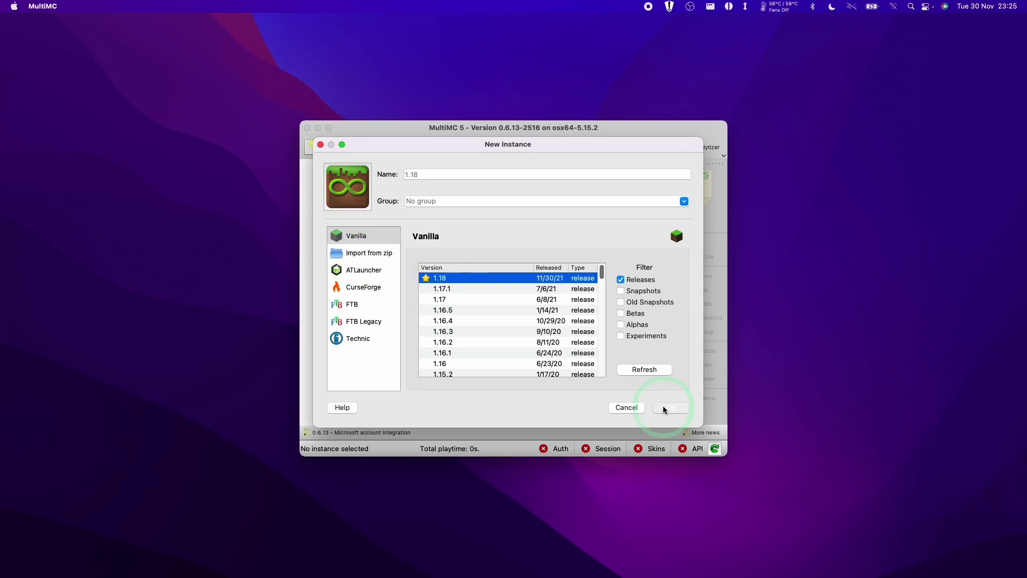
{"action": "left_click", "coordinate": [363, 186]}
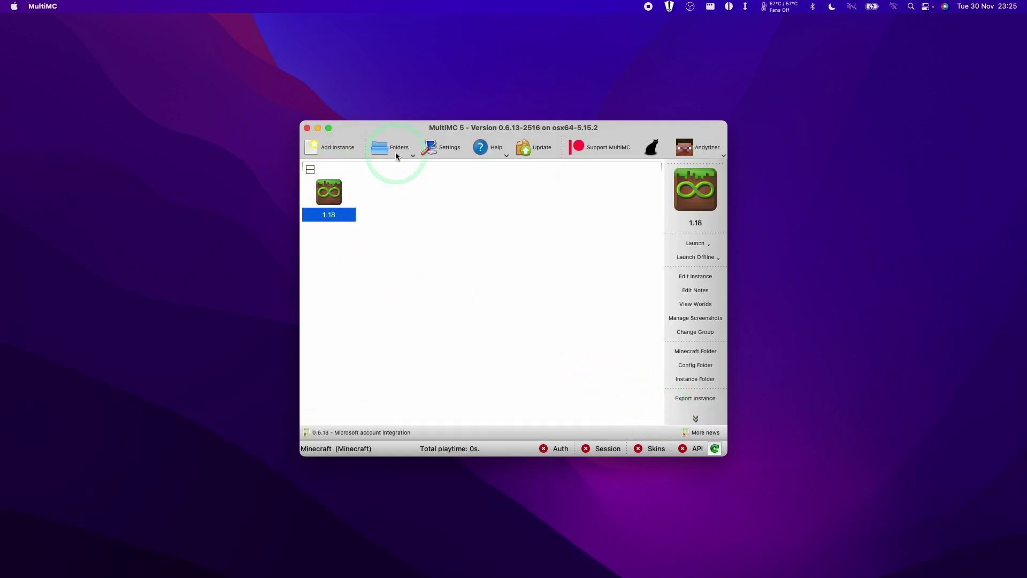
- In MultiMC's Java settings, auto-detect the installed runtimes and choose version 17.0.1 from the /Library/Java path
{"action": "left_click", "coordinate": [440, 146]}
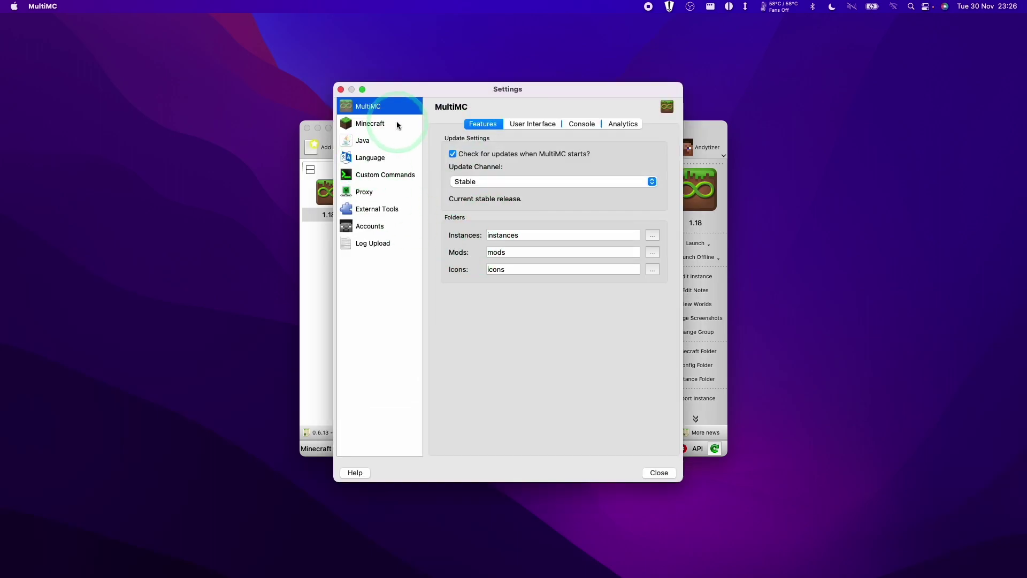
{"action": "left_click", "coordinate": [375, 140]}
{"action": "left_click", "coordinate": [505, 208]}
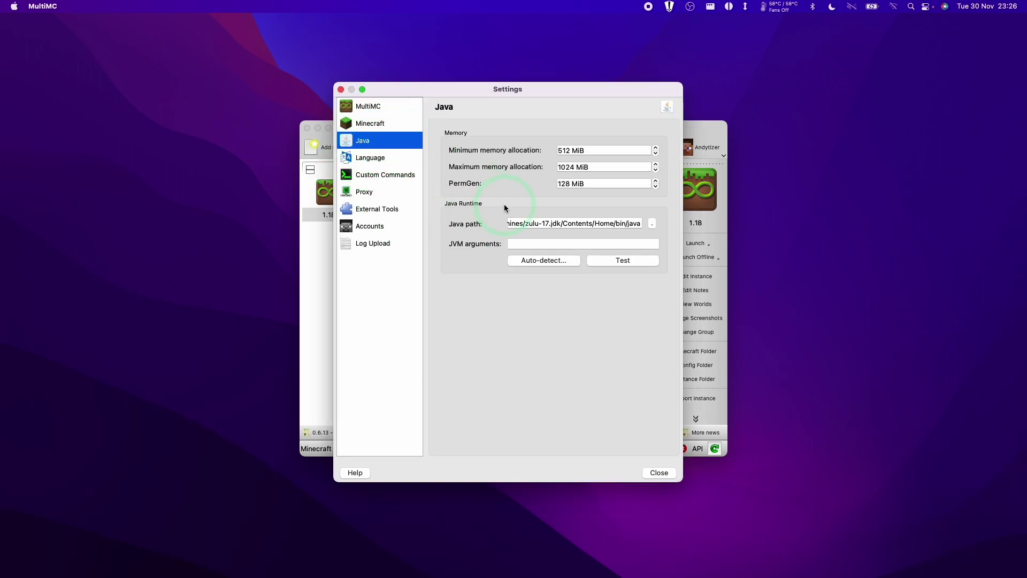
{"action": "left_click", "coordinate": [536, 221]}
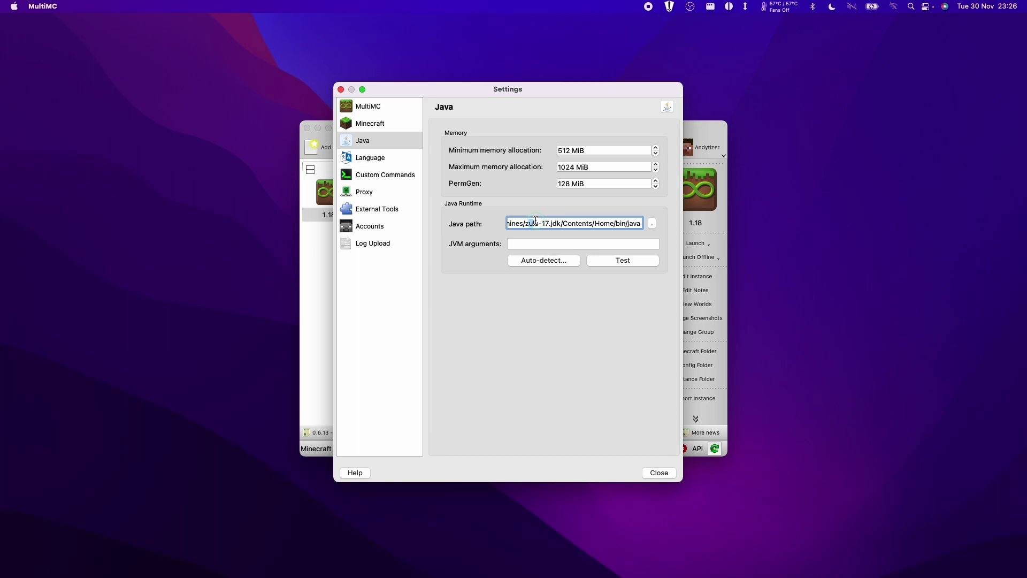
{"action": "left_click", "coordinate": [544, 260]}
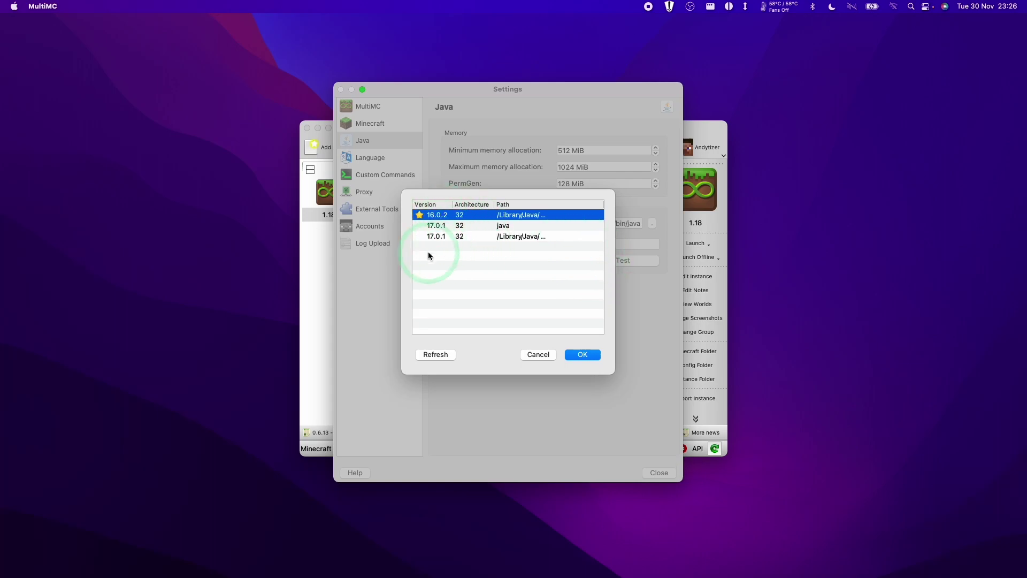
{"action": "left_click", "coordinate": [440, 238]}
{"action": "left_click", "coordinate": [438, 355]}
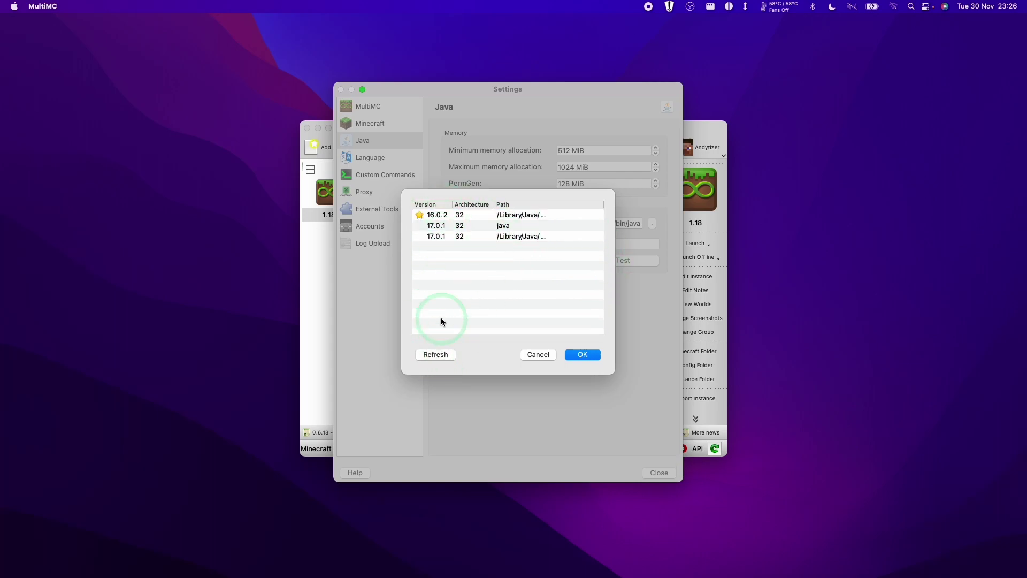
{"action": "left_click", "coordinate": [437, 237]}
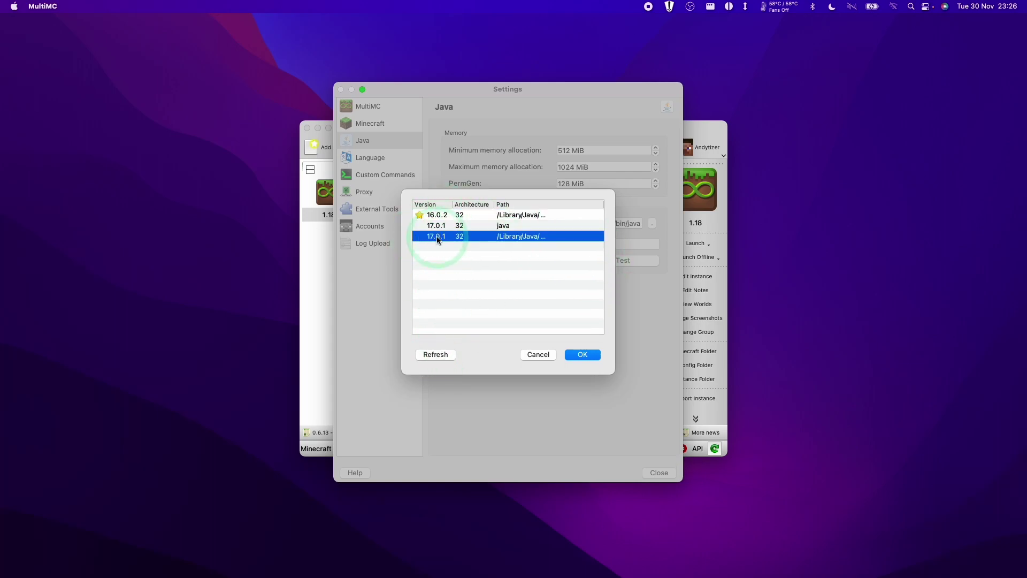
{"action": "left_click", "coordinate": [583, 355]}
- Open MultiMC's Custom Commands settings, and in Finder open the m1-multimc-hack folder inside the home folder's Minecraft folder
{"action": "left_click", "coordinate": [360, 177]}
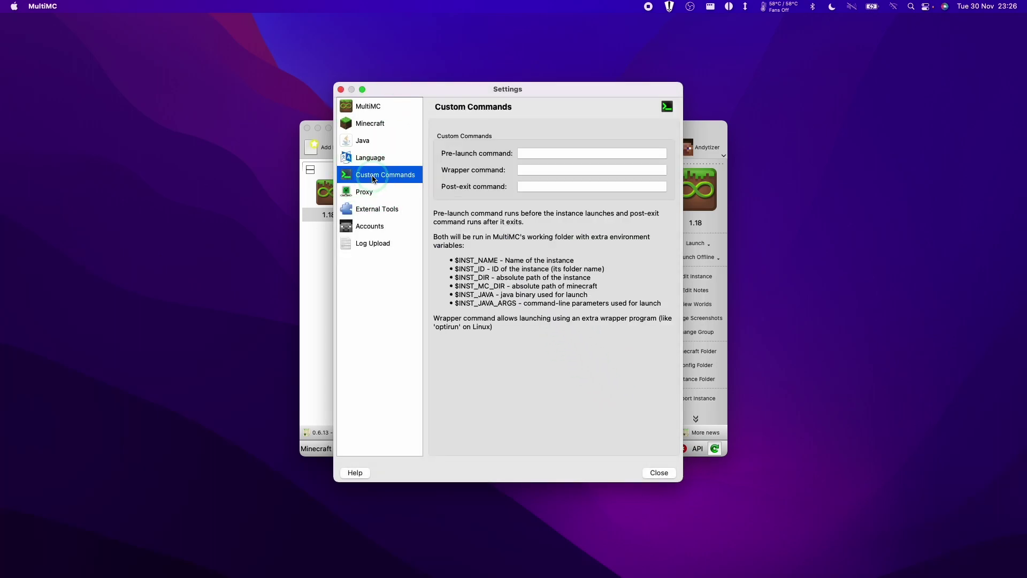
{"action": "left_click", "coordinate": [538, 171]}
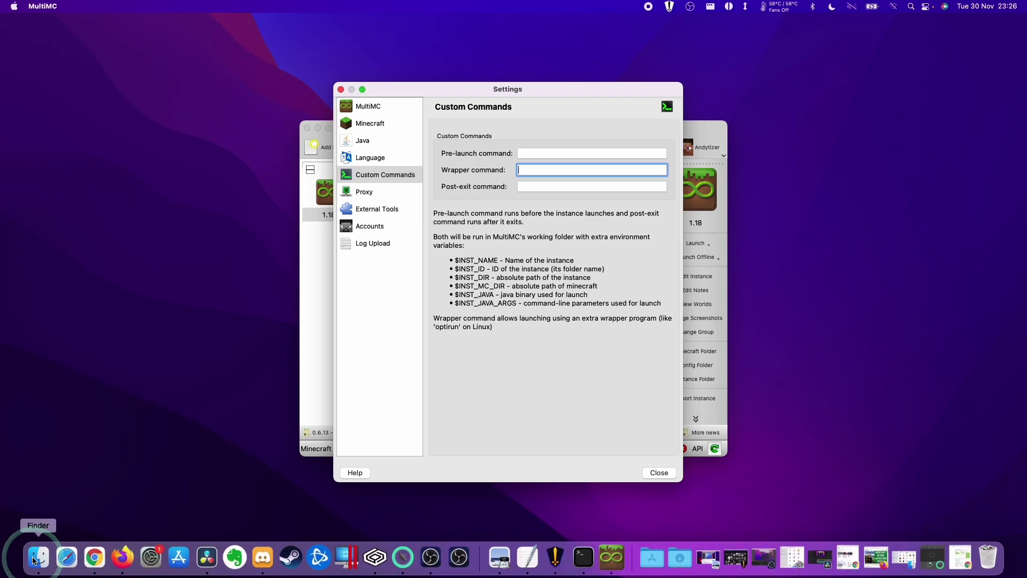
{"action": "left_click", "coordinate": [39, 556]}
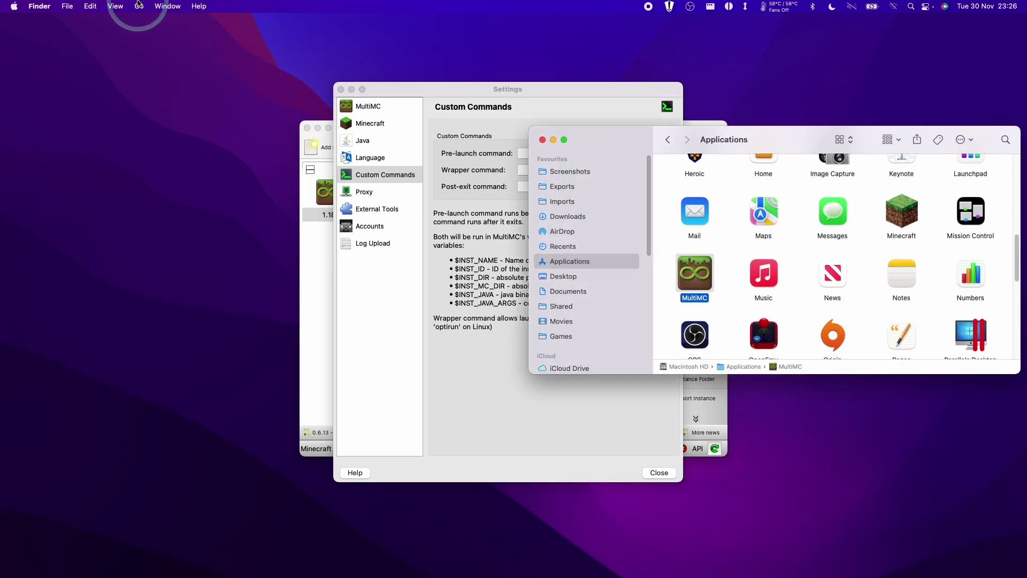
{"action": "left_click", "coordinate": [711, 248]}
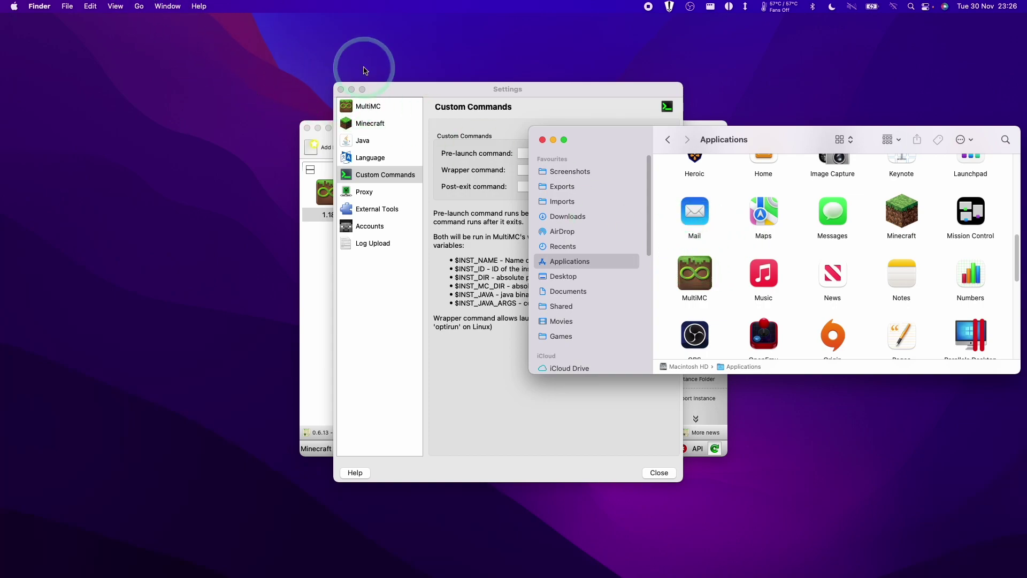
{"action": "left_click", "coordinate": [139, 7]}
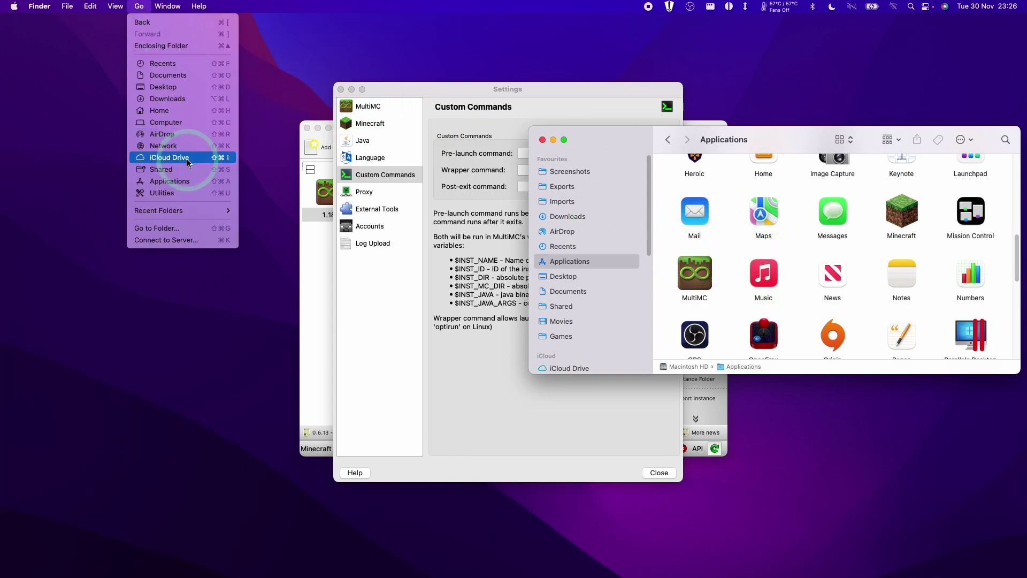
{"action": "left_click", "coordinate": [177, 110]}
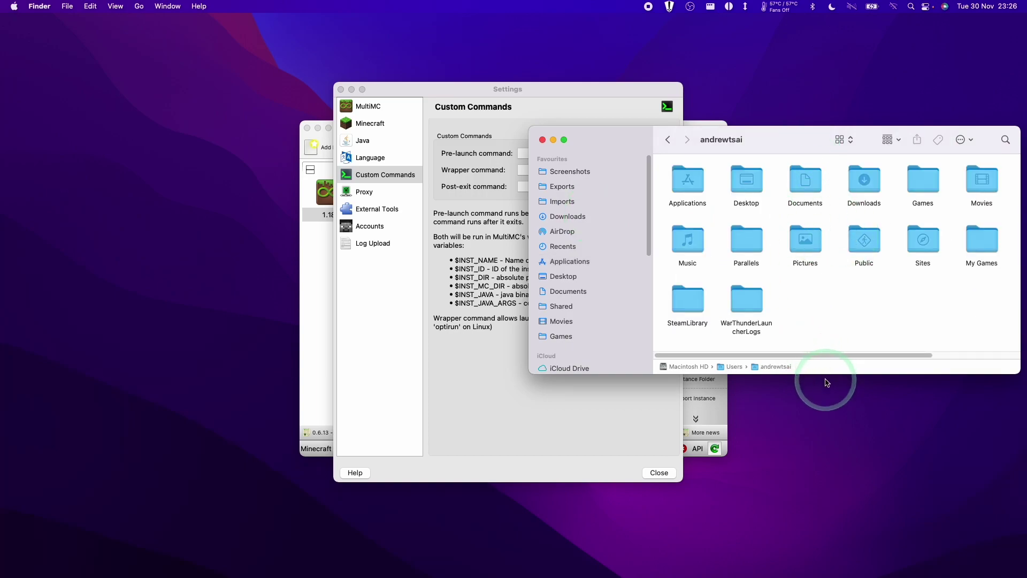
{"action": "left_click_drag", "start_coordinate": [824, 354], "coordinate": [932, 353]}
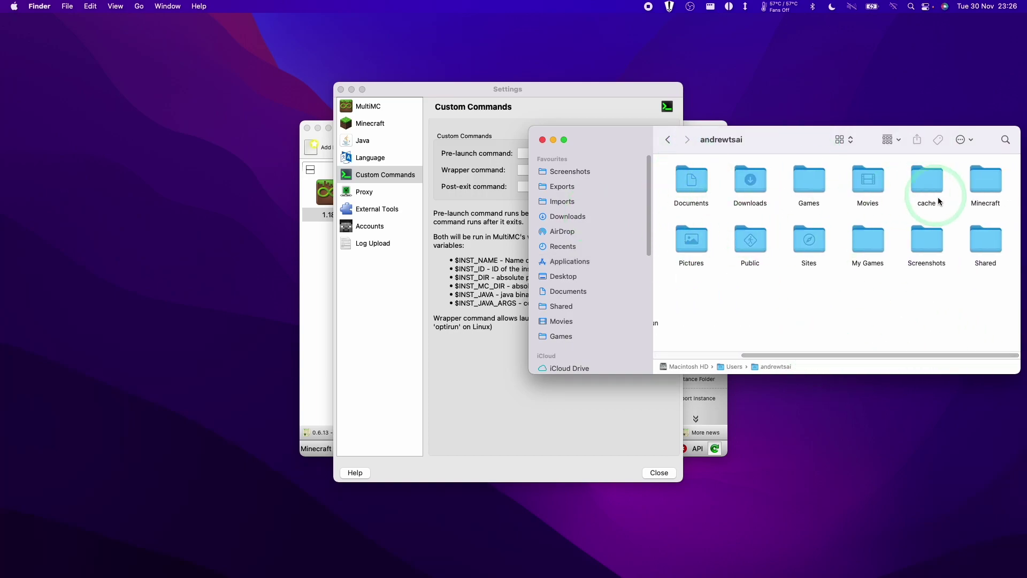
{"action": "left_click", "coordinate": [980, 177]}
{"action": "double_click", "coordinate": [983, 178]}
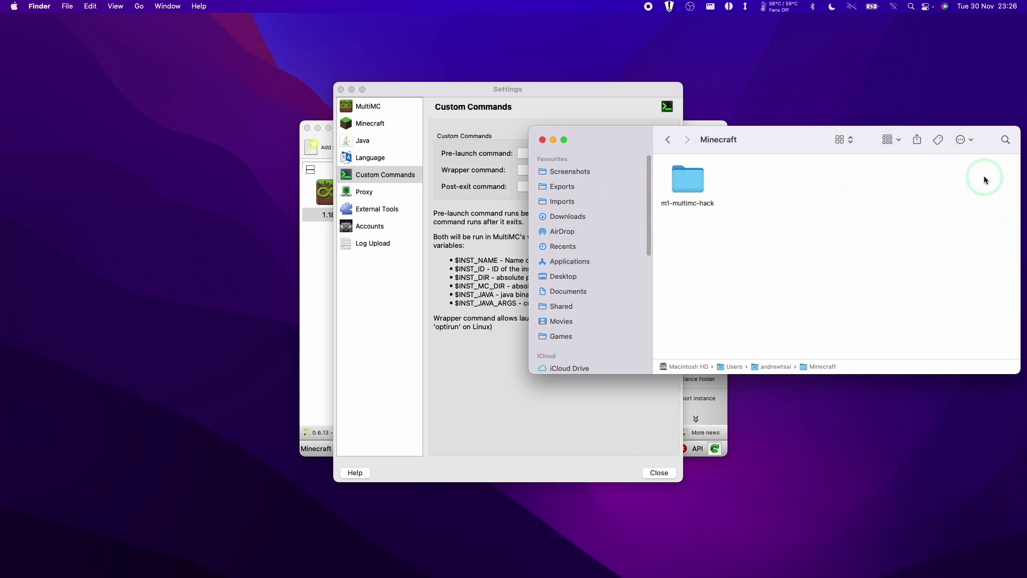
{"action": "left_click", "coordinate": [685, 205]}
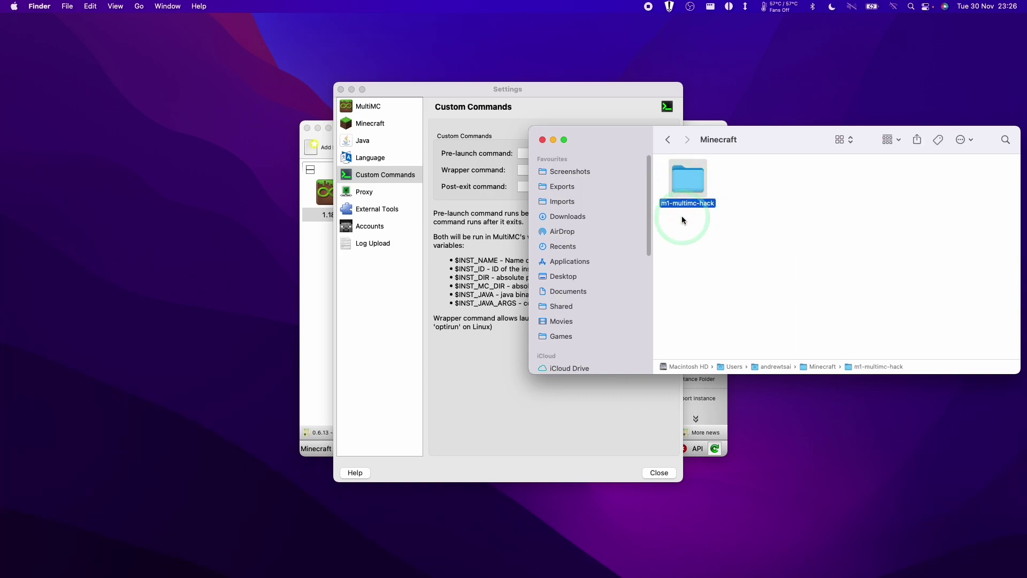
{"action": "left_click", "coordinate": [687, 187]}
{"action": "double_click", "coordinate": [687, 188]}
{"action": "left_click", "coordinate": [748, 222]}
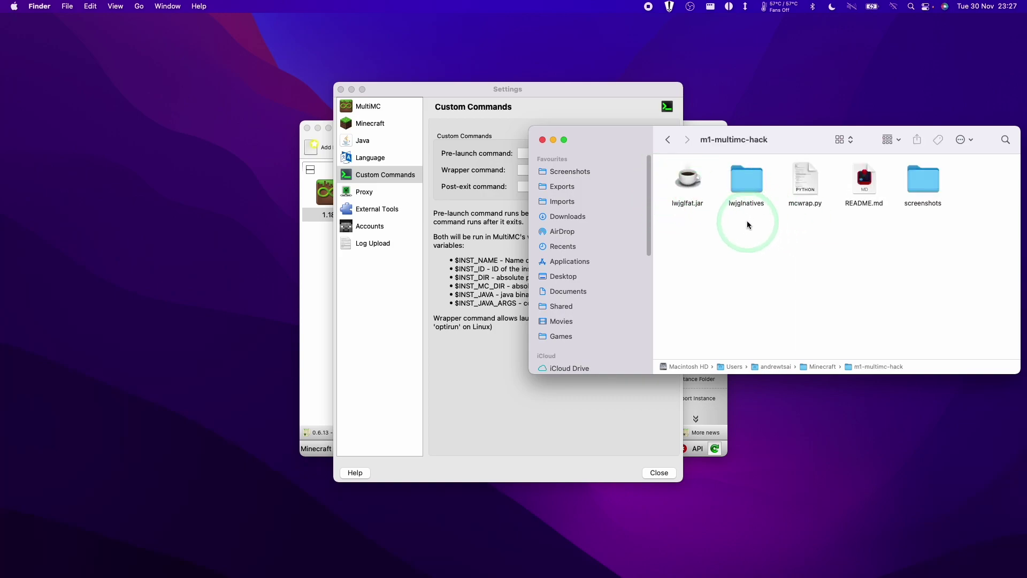
- Copy the folder location of mcwrap.py from its file info and close the info window
{"action": "left_click", "coordinate": [804, 192]}
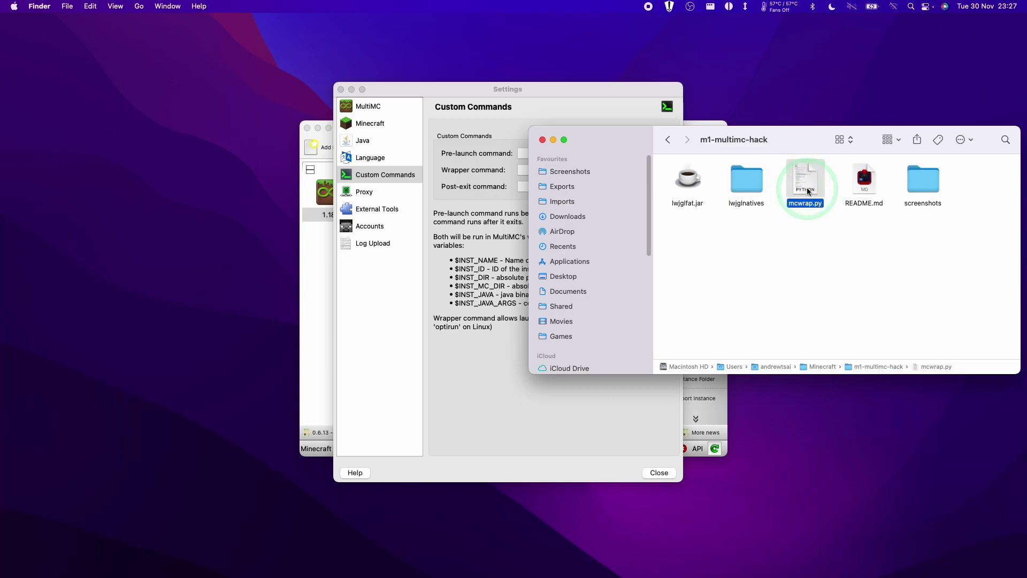
{"action": "right_click", "coordinate": [800, 179]}
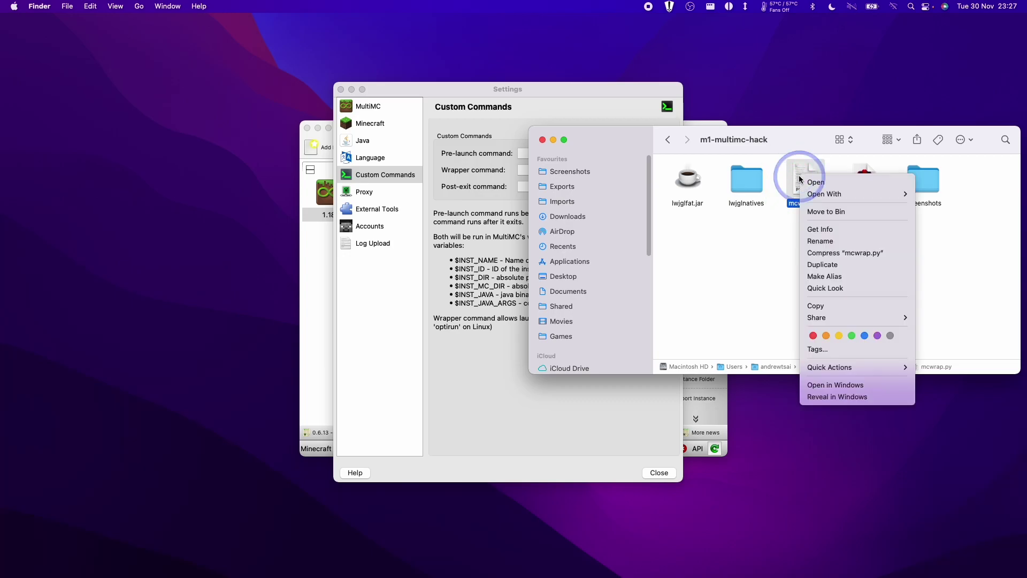
{"action": "left_click", "coordinate": [824, 234]}
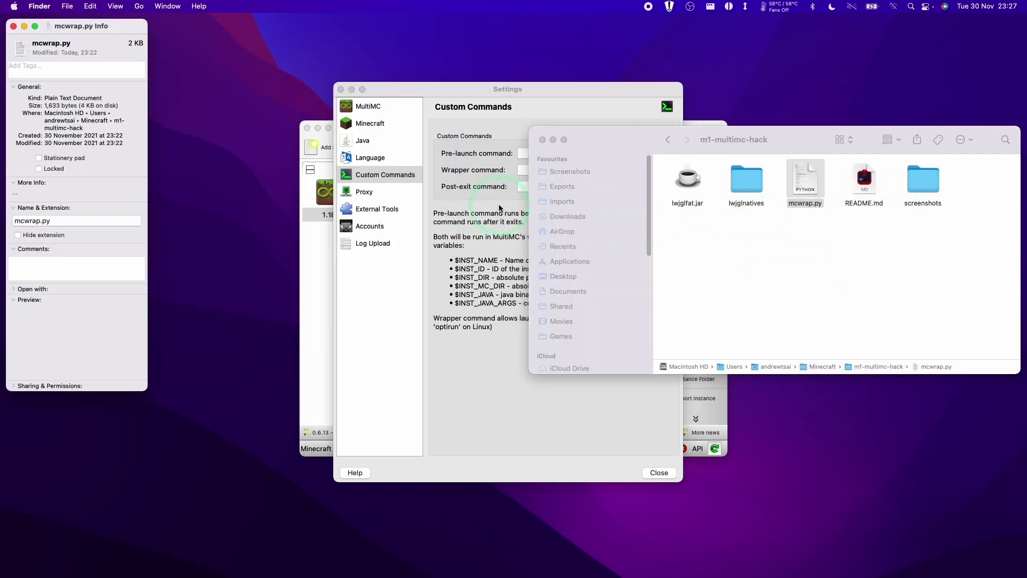
{"action": "triple_click", "coordinate": [42, 113]}
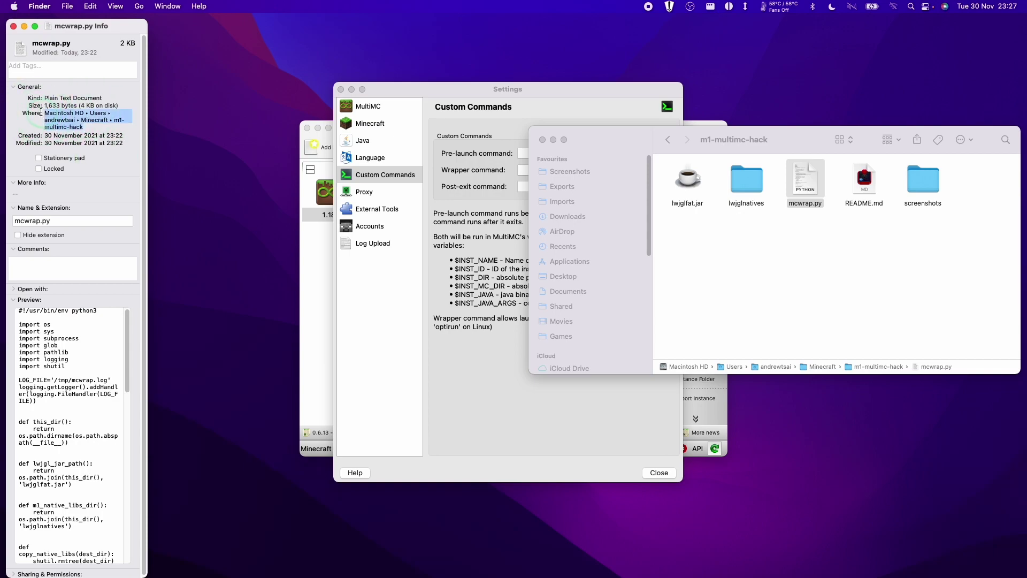
{"action": "left_click", "coordinate": [71, 123]}
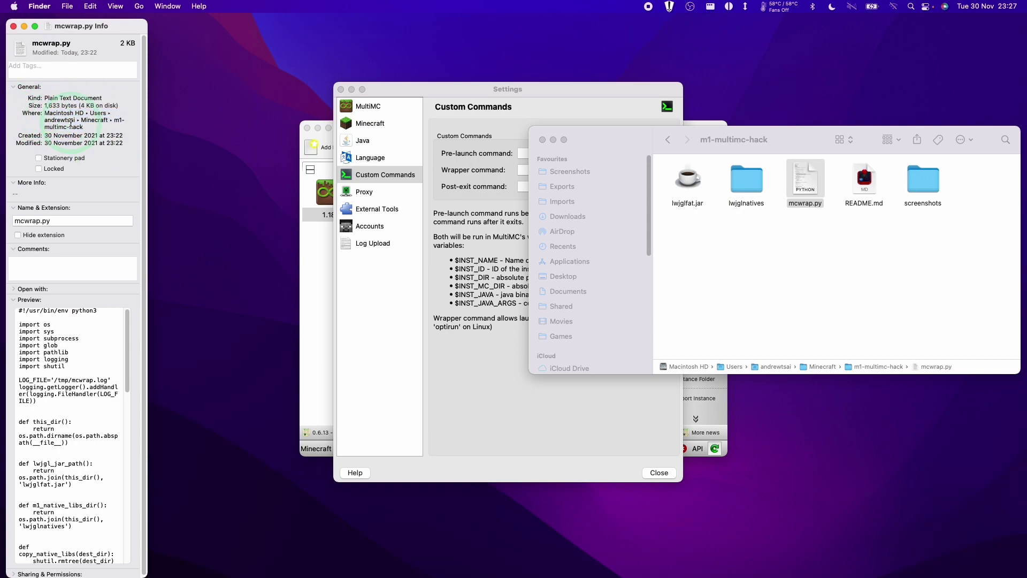
{"action": "left_click_drag", "start_coordinate": [90, 129], "coordinate": [54, 118]}
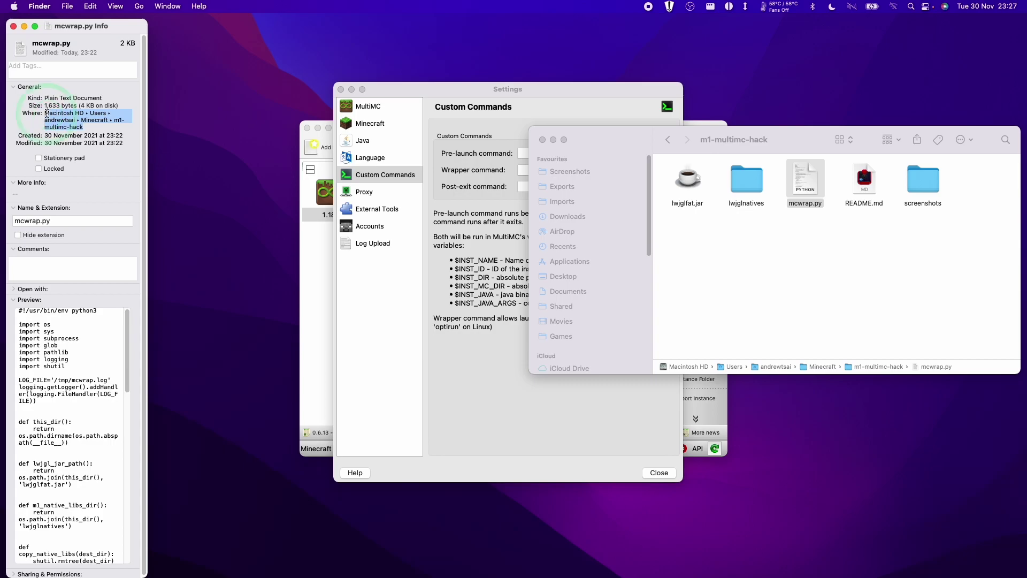
{"action": "left_click", "coordinate": [89, 124]}
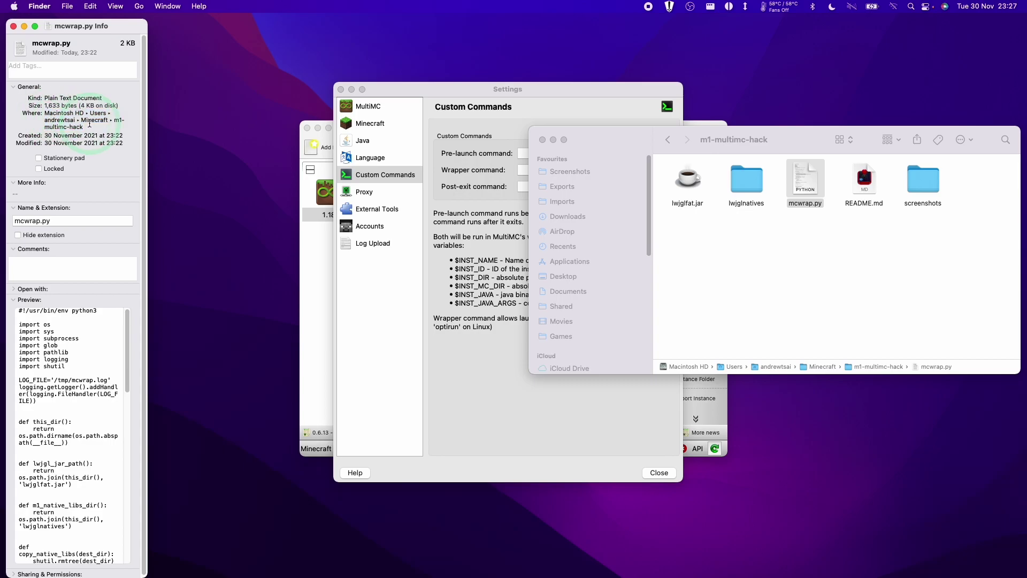
{"action": "left_click", "coordinate": [14, 25]}
- Set MultiMC's wrapper command to the copied m1-multimc-hack folder path followed by /mcwrap.py, and close the settings
{"action": "left_click", "coordinate": [476, 153]}
{"action": "left_click", "coordinate": [530, 170]}
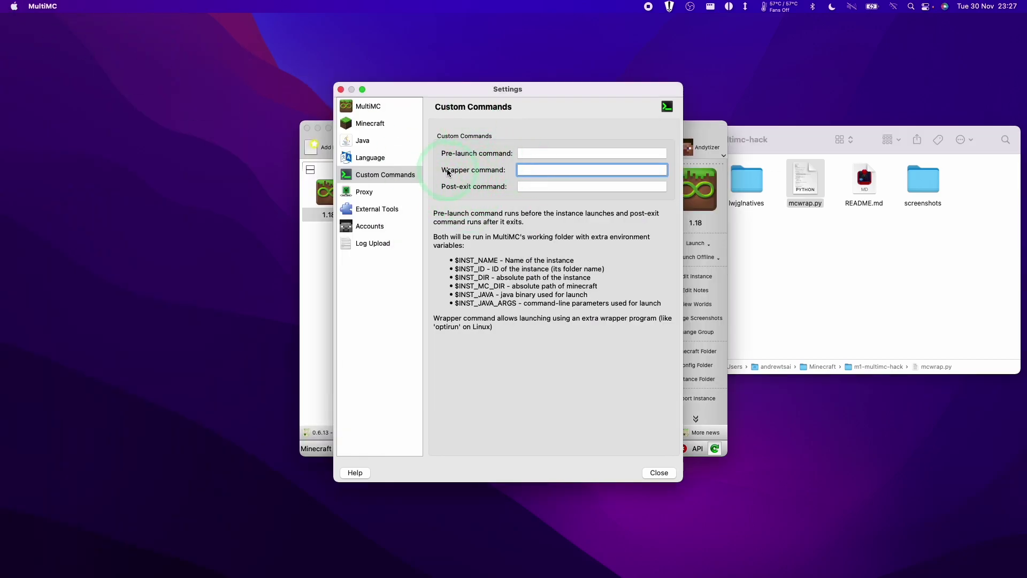
{"action": "right_click", "coordinate": [519, 174]}
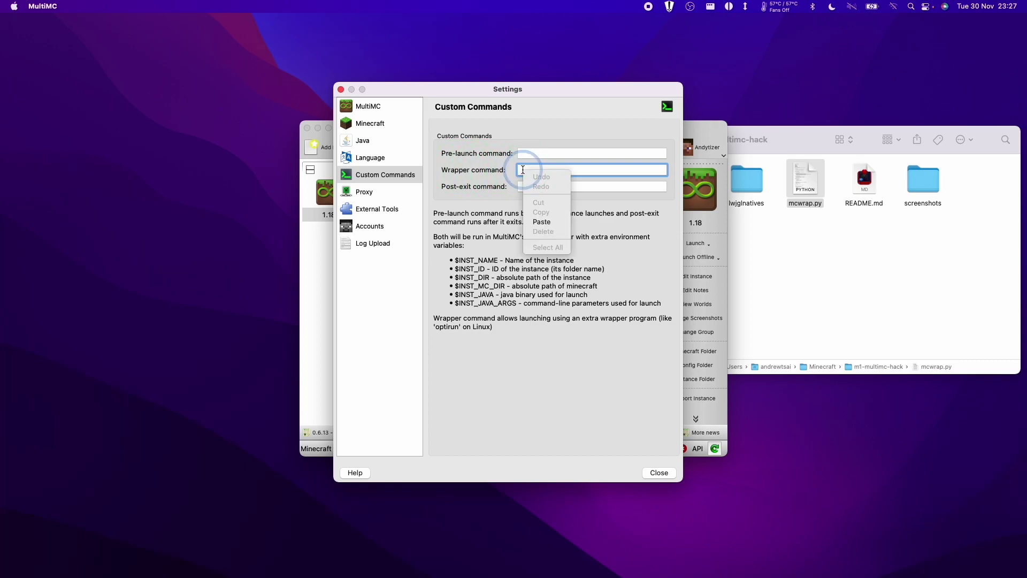
{"action": "left_click", "coordinate": [541, 217]}
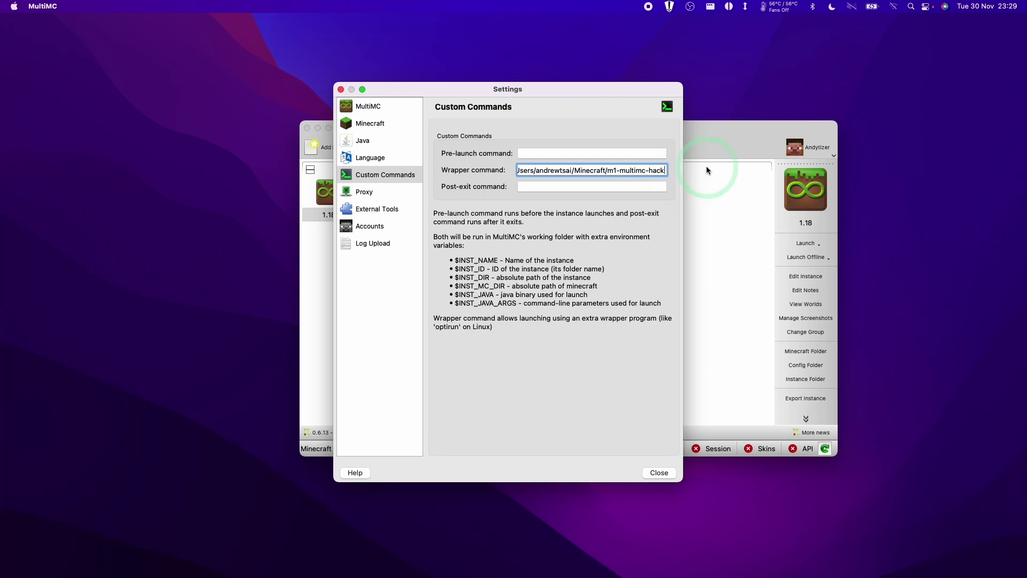
{"action": "type", "text": "/"}
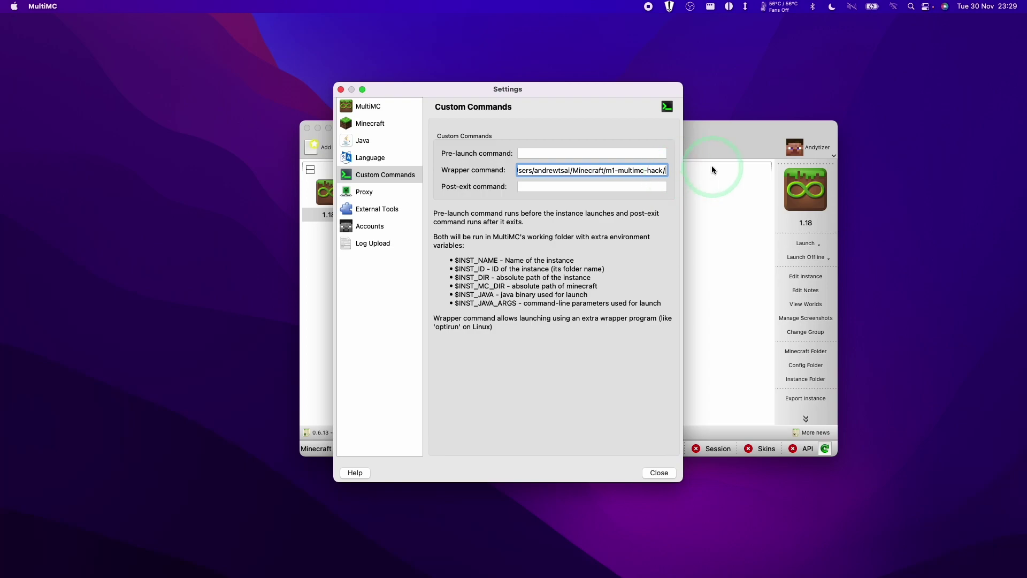
{"action": "type", "text": "mcwrap.pl"}
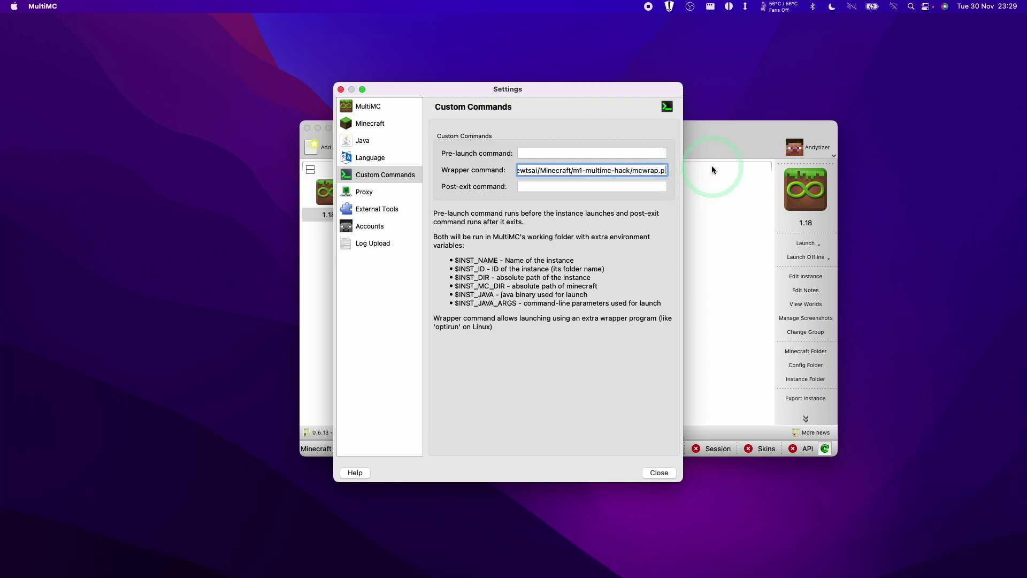
{"action": "key", "text": "BackSpace"}
{"action": "type", "text": "y"}
{"action": "left_click", "coordinate": [635, 171]}
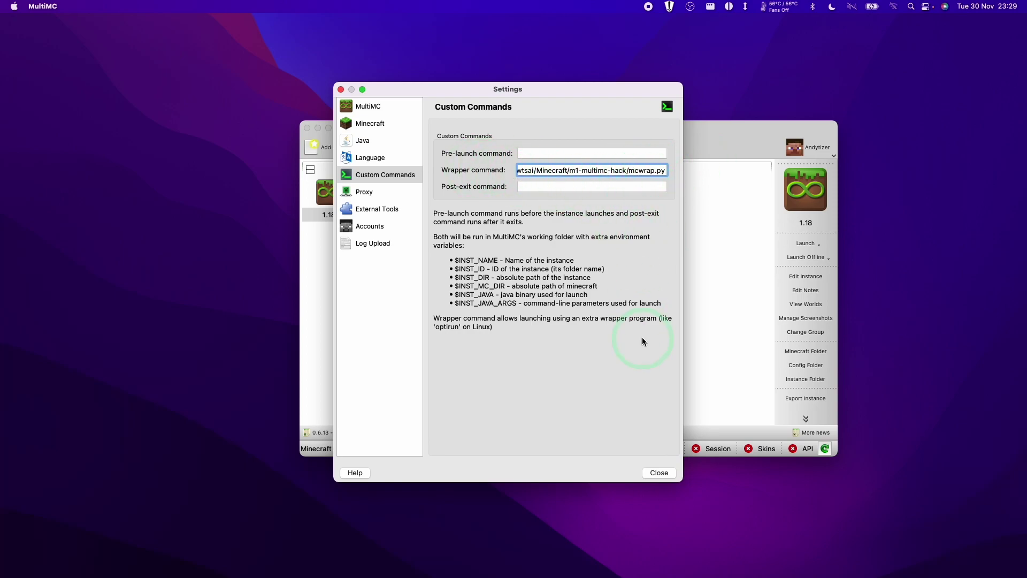
{"action": "left_click", "coordinate": [659, 472]}
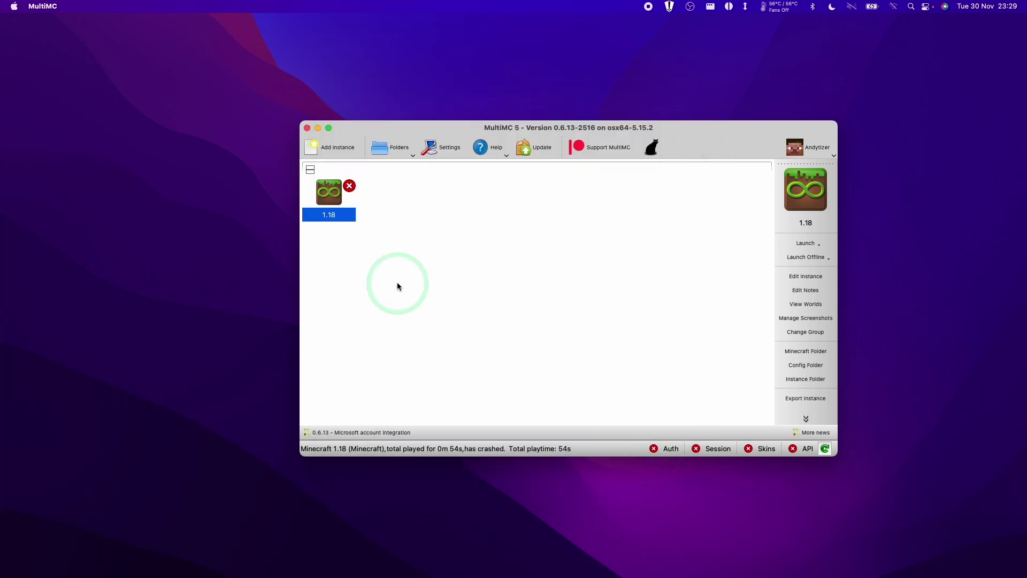
- Launch the 1.18 Minecraft instance from MultiMC
{"action": "double_click", "coordinate": [333, 196]}
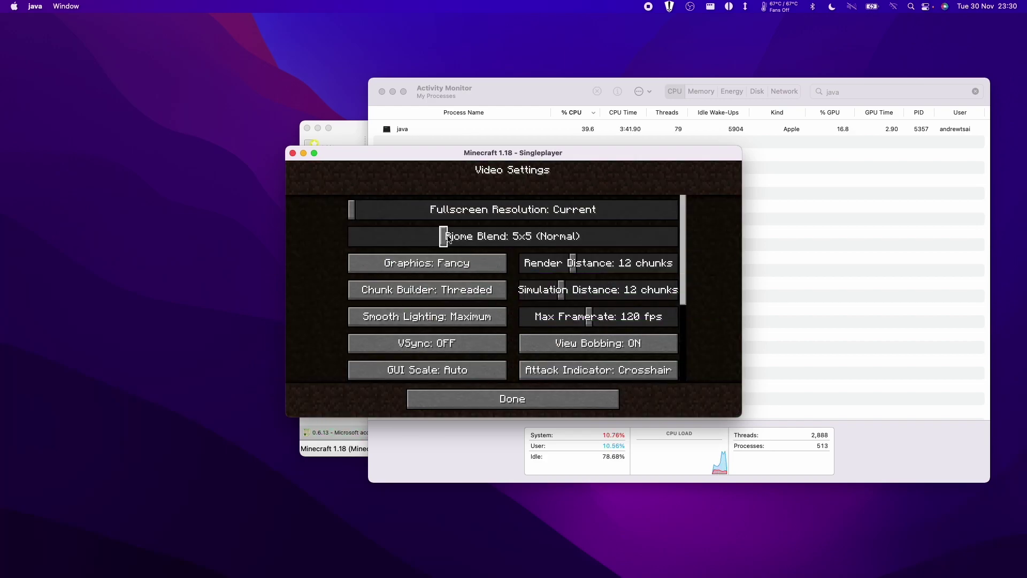
- Set Minecraft's fullscreen resolution to 1920x1080@120 (24bit) and make the game window full screen
{"action": "left_click", "coordinate": [508, 209]}
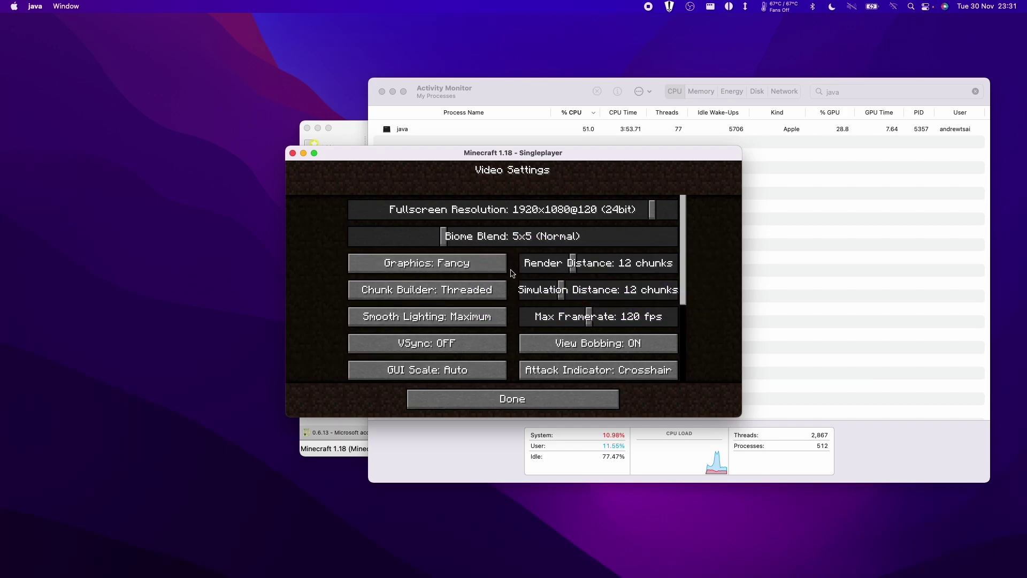
{"action": "left_click", "coordinate": [515, 400]}
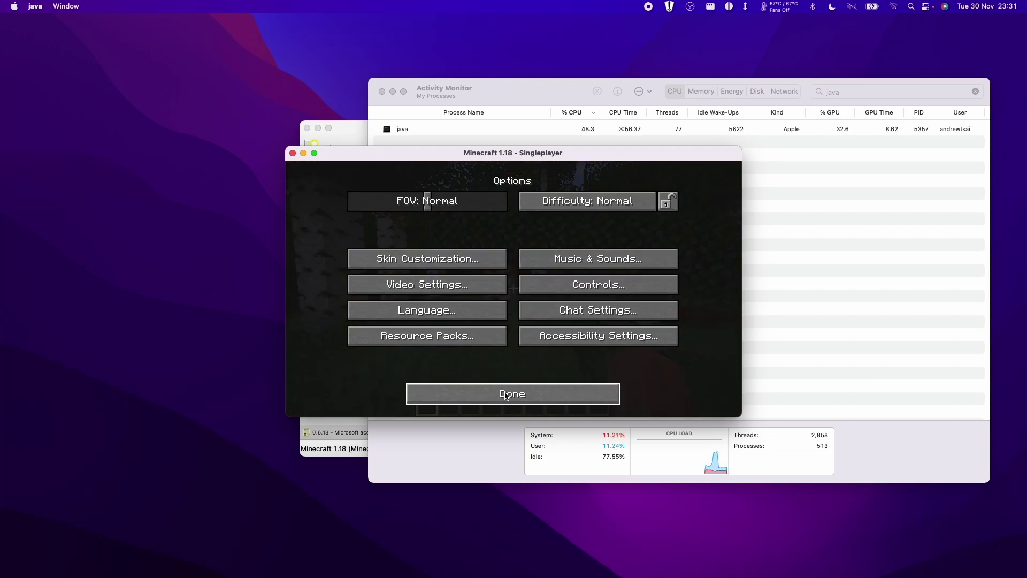
{"action": "left_click", "coordinate": [506, 396]}
{"action": "left_click", "coordinate": [315, 153]}
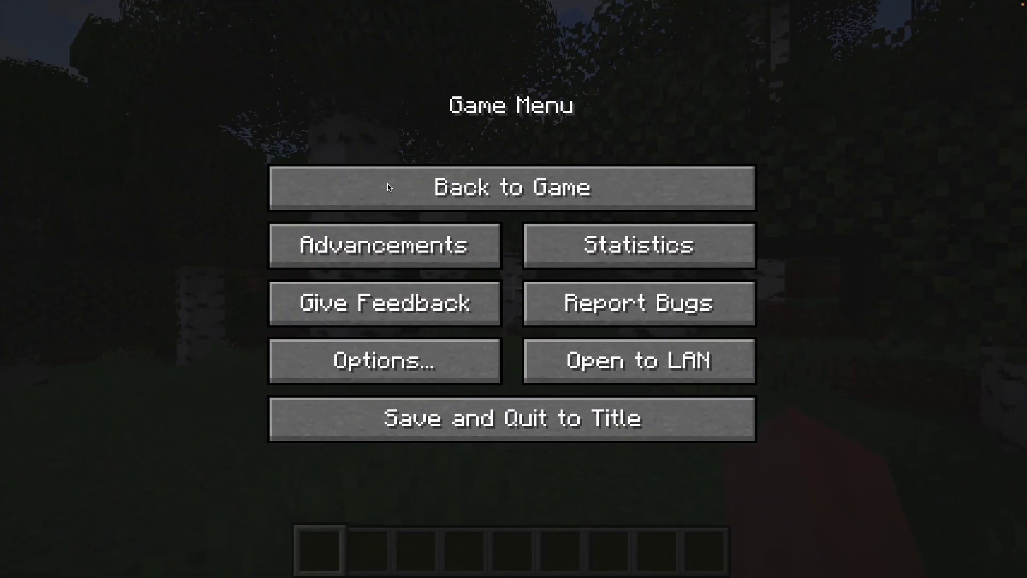
- Resume the game with the debug overlay shown and fly over the forest to examine frame rate, Java version and graphics details
{"action": "key", "text": "Escape"}
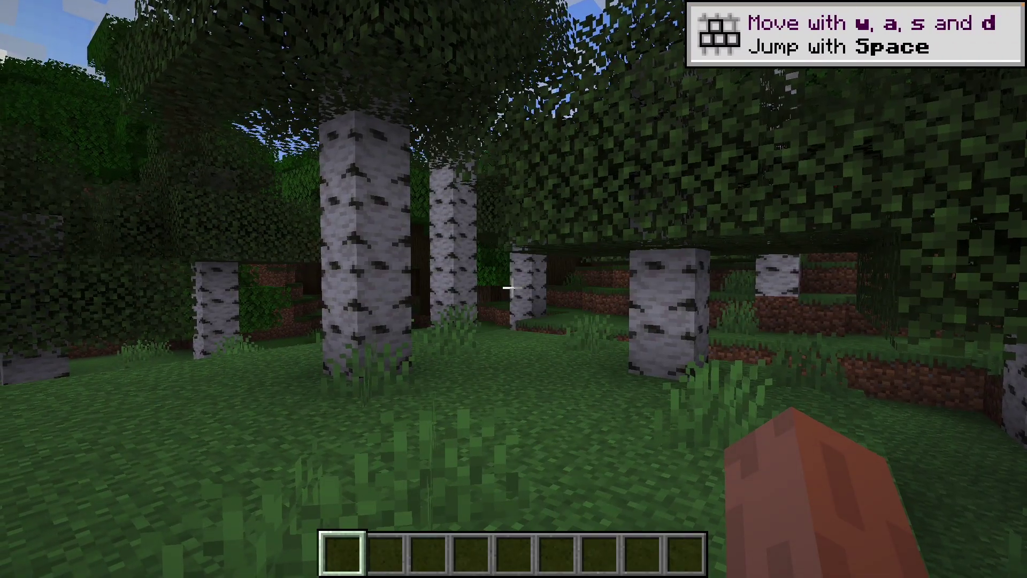
{"action": "key", "text": "F3"}
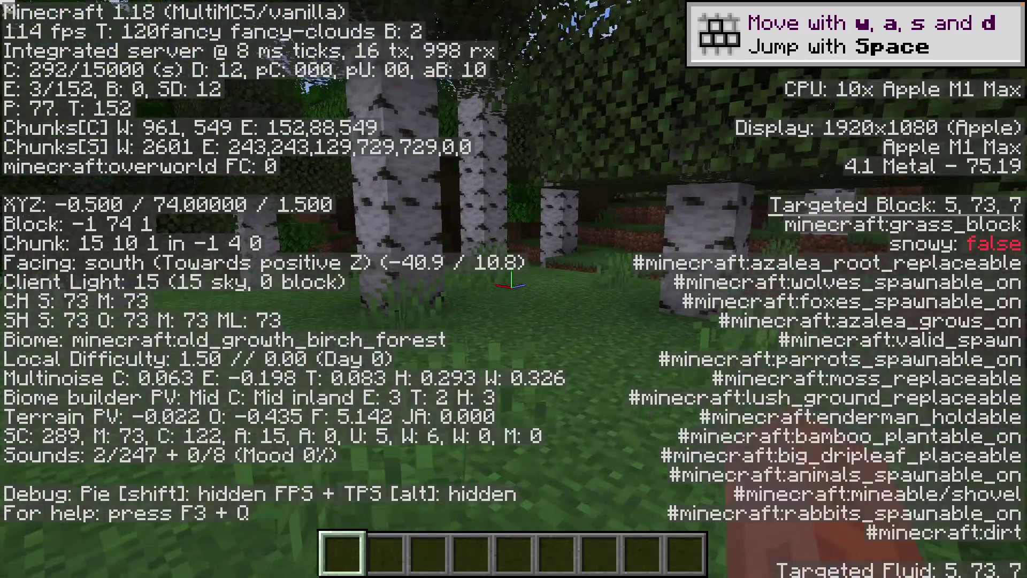
{"action": "key", "text": "space"}
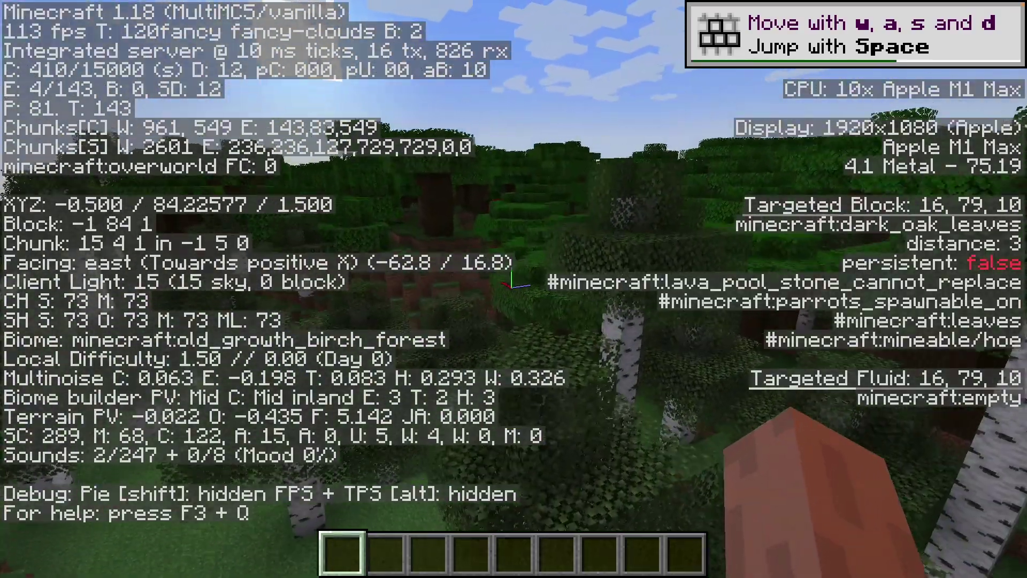
{"action": "key", "text": "a"}
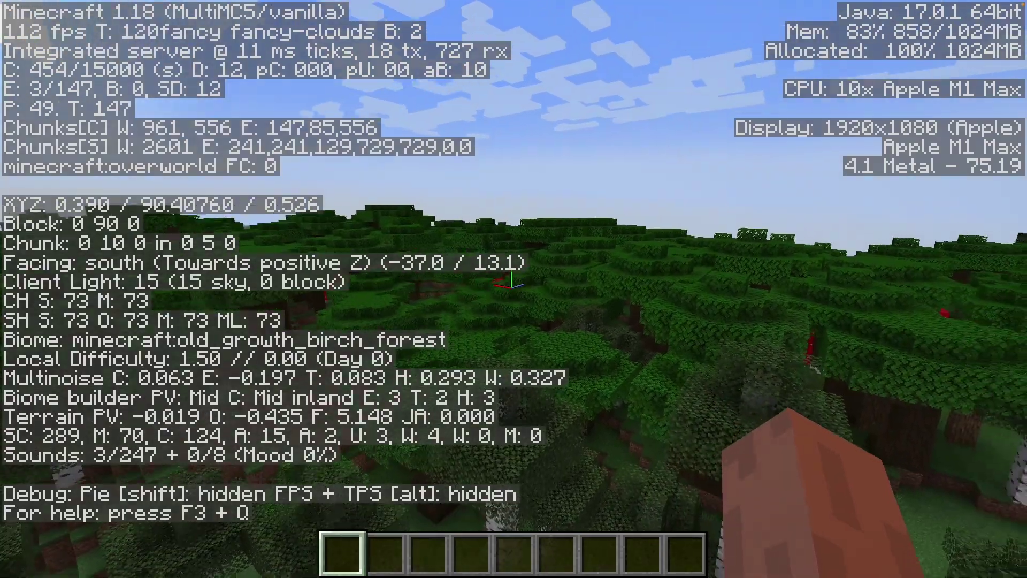
{"action": "key", "text": "space"}
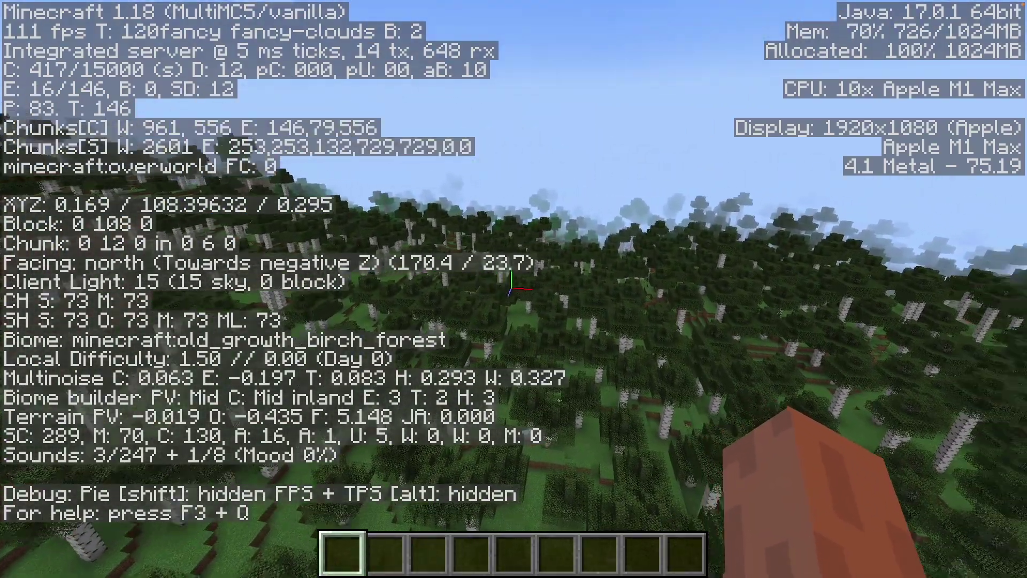
{"action": "key", "text": "w"}
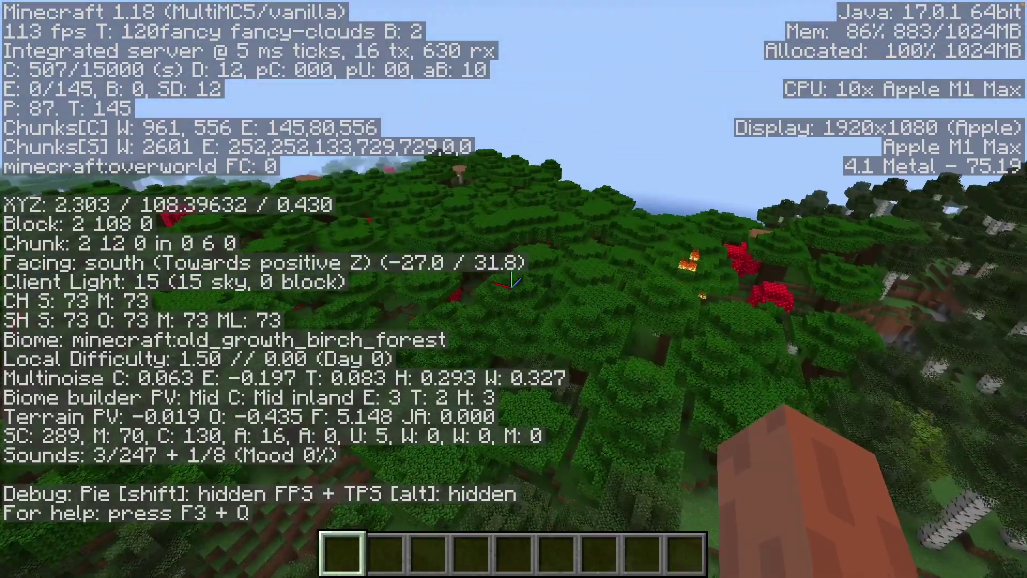
{"action": "key", "text": "w"}
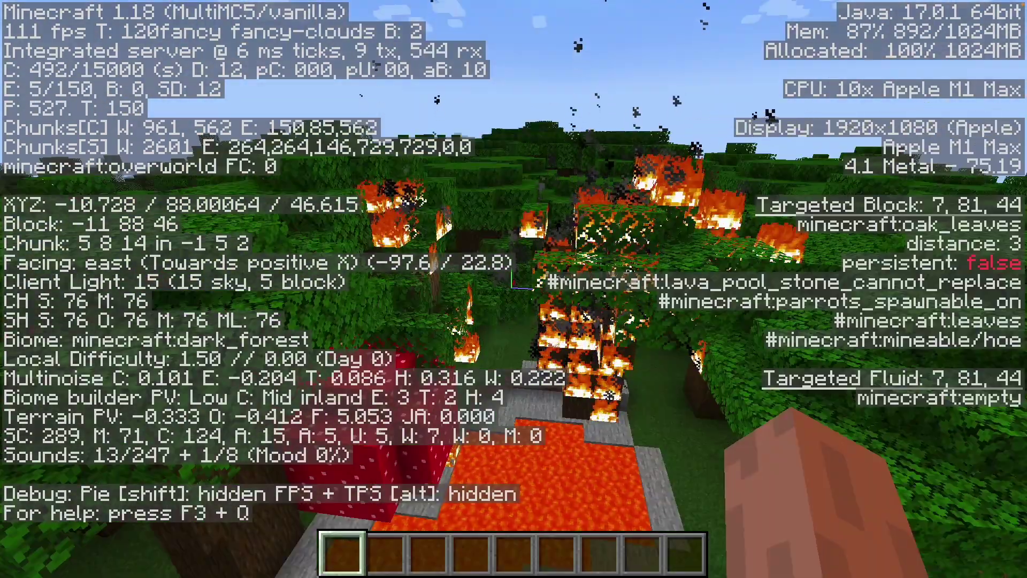